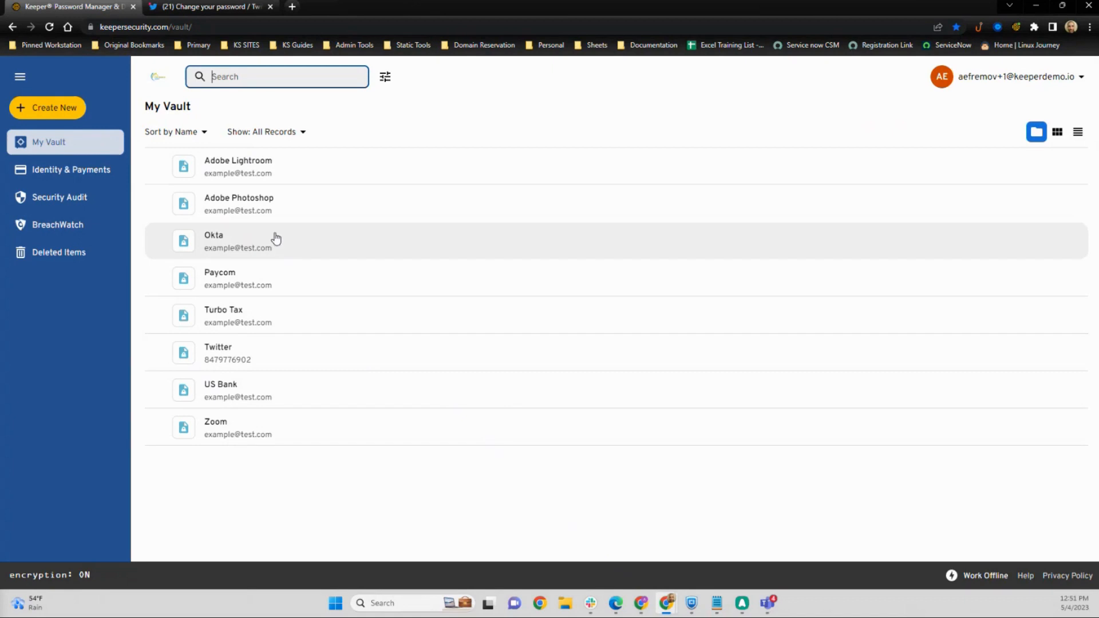
Step: Open the account settings and enter a personal email address for the Keeper Family License
click(1044, 82)
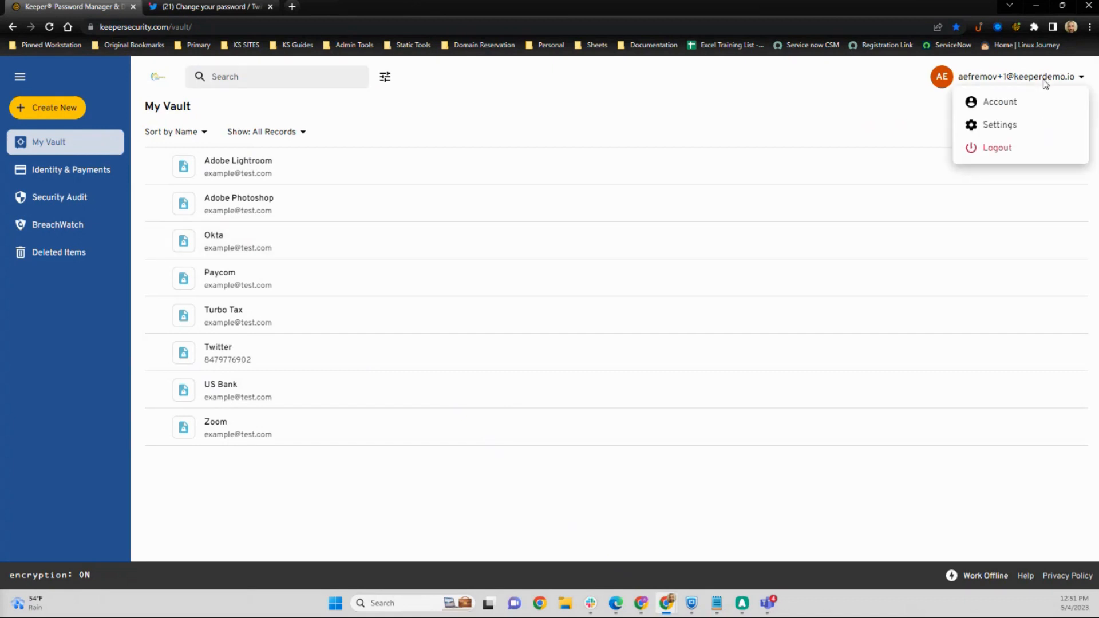
click(983, 101)
click(592, 309)
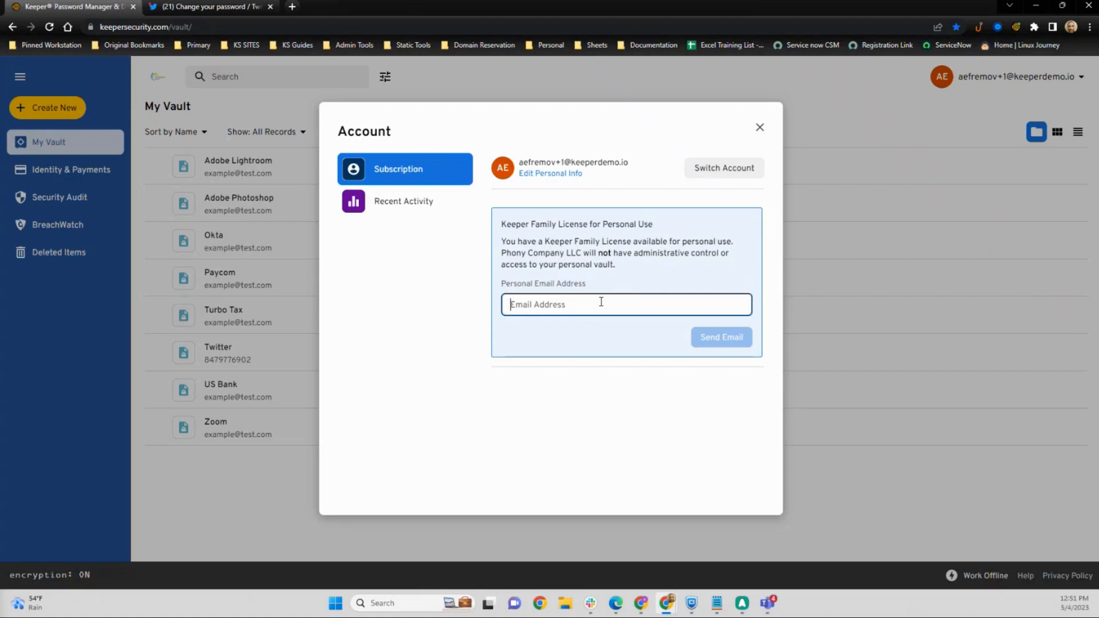
text(personalemailhere)
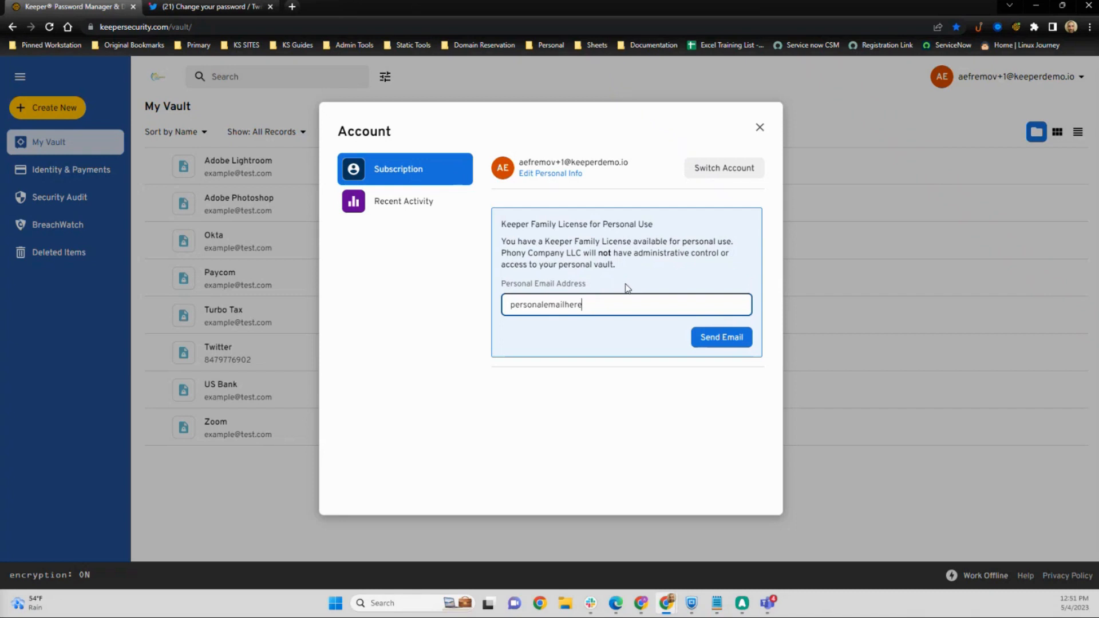
Step: Select the entered address and close the Account dialog without sending
drag(596, 305, 510, 305)
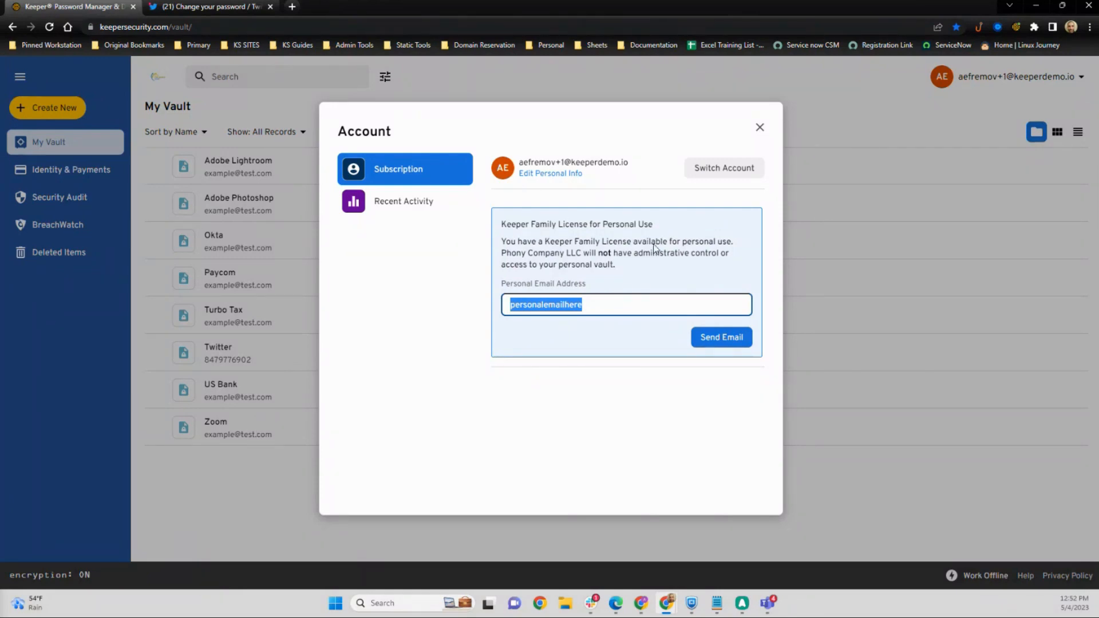
click(595, 301)
key(ctrl+a)
click(759, 128)
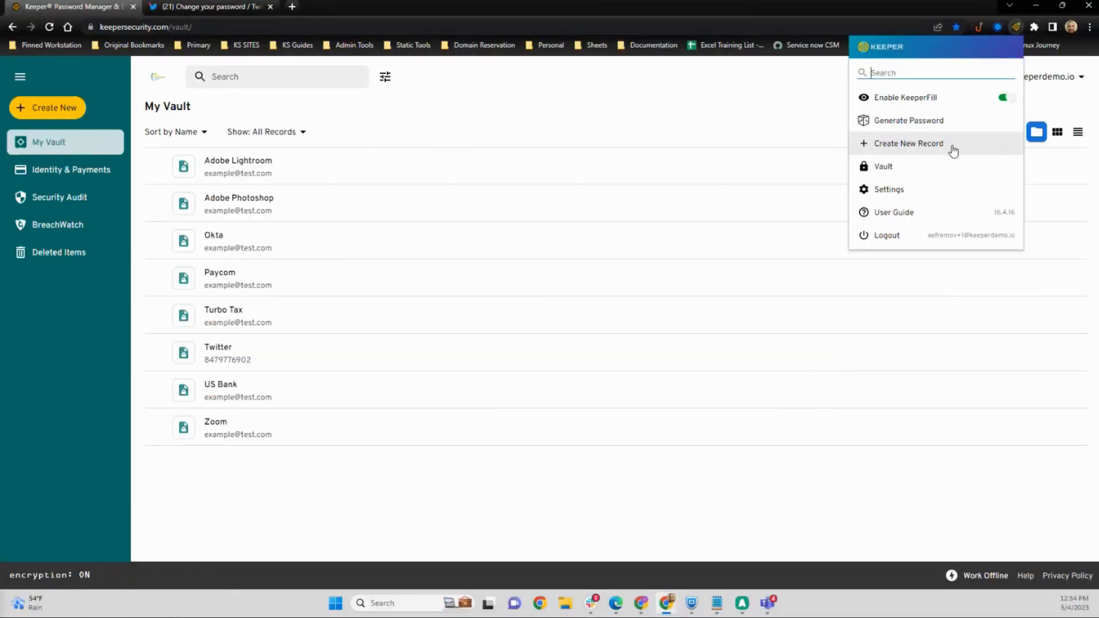
Step: Open the extension's Security settings and set the Logout Timer to 60 minutes
click(930, 190)
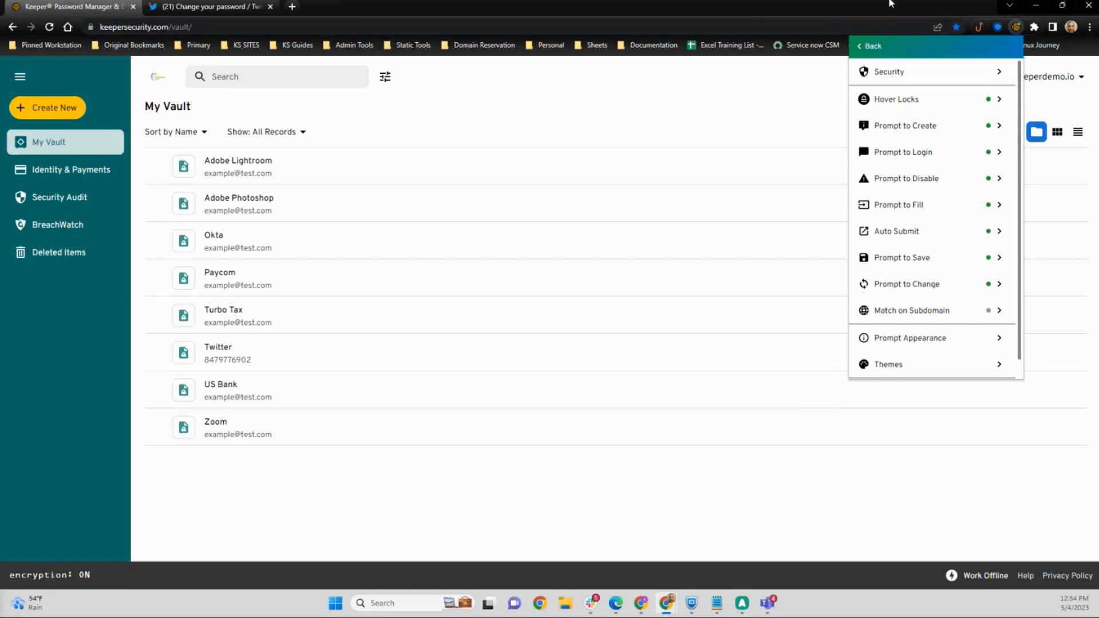
click(873, 70)
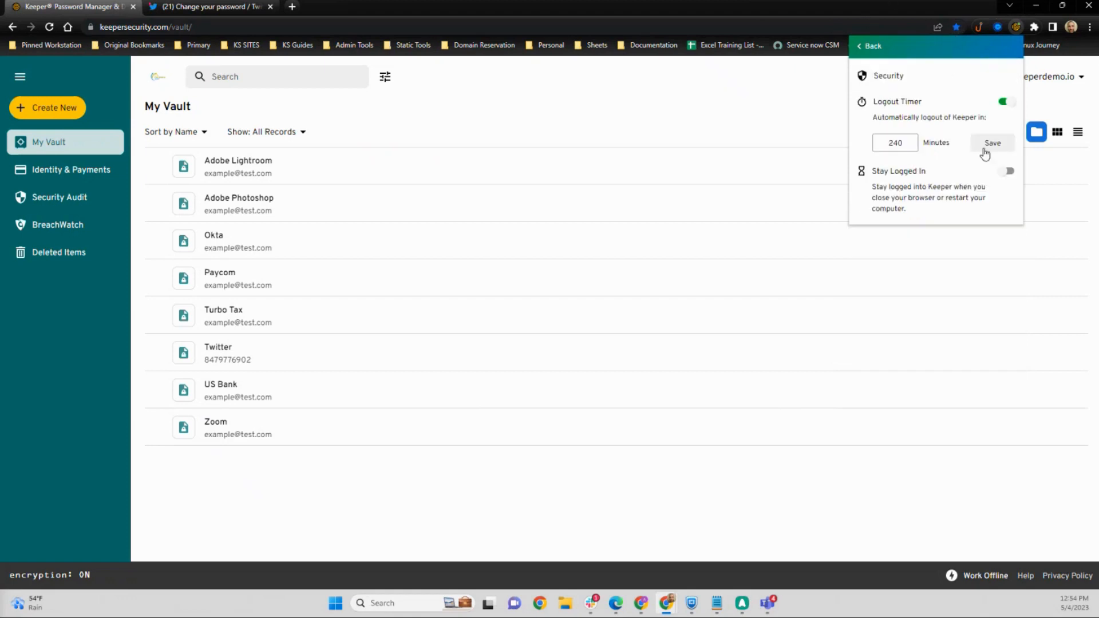
drag(874, 106, 927, 106)
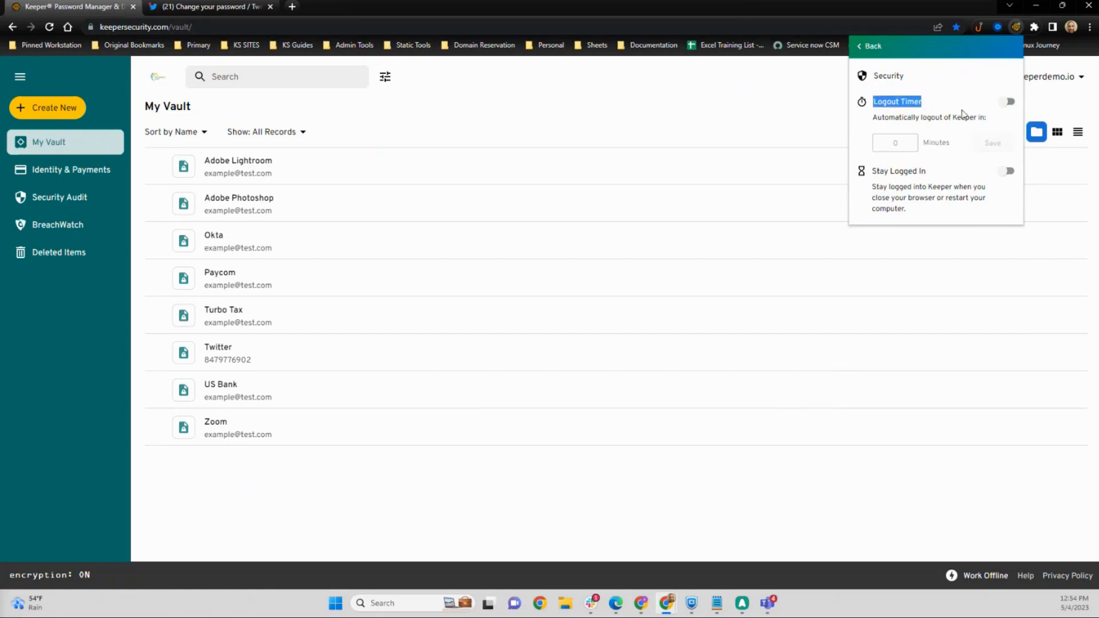
click(1009, 104)
drag(909, 145, 880, 144)
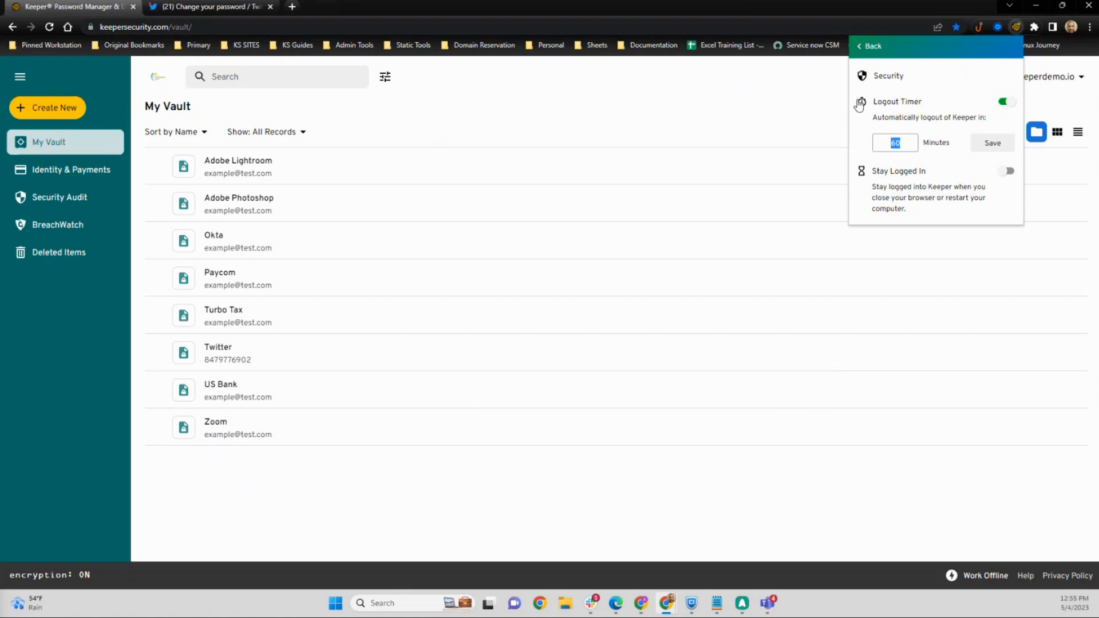
click(898, 141)
click(884, 47)
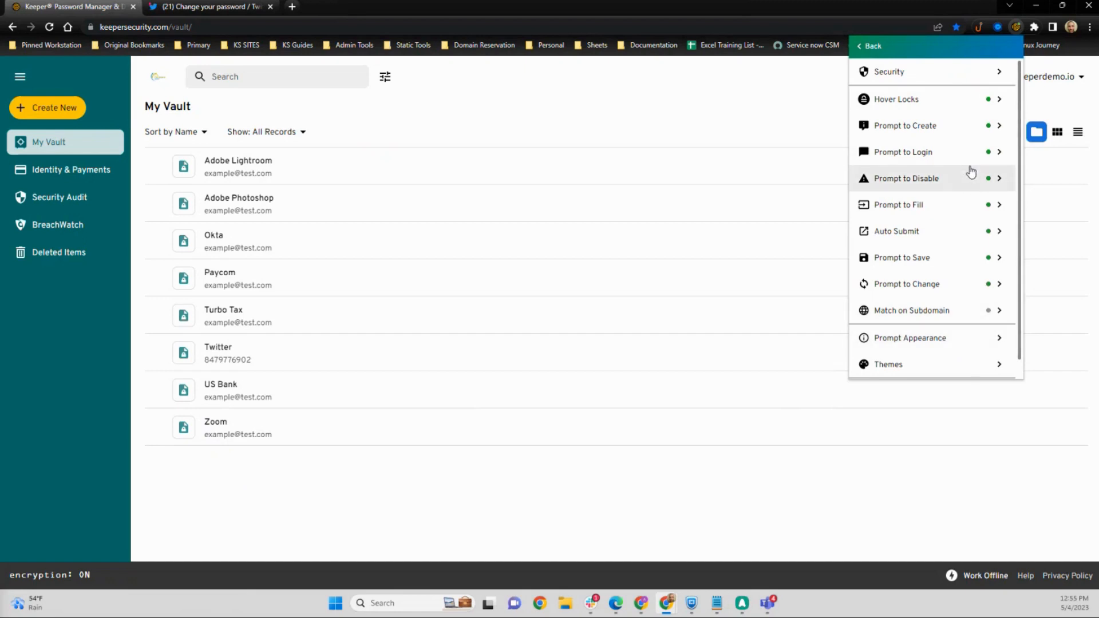
Step: Review the Prompt to Change and Prompt to Create extension settings
click(941, 286)
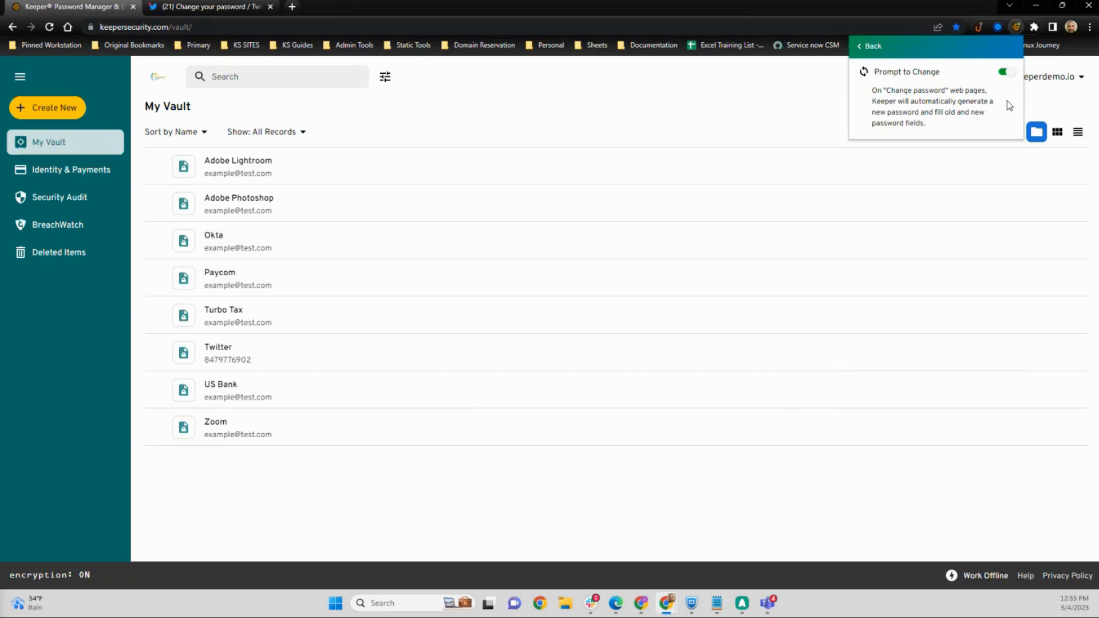
click(874, 48)
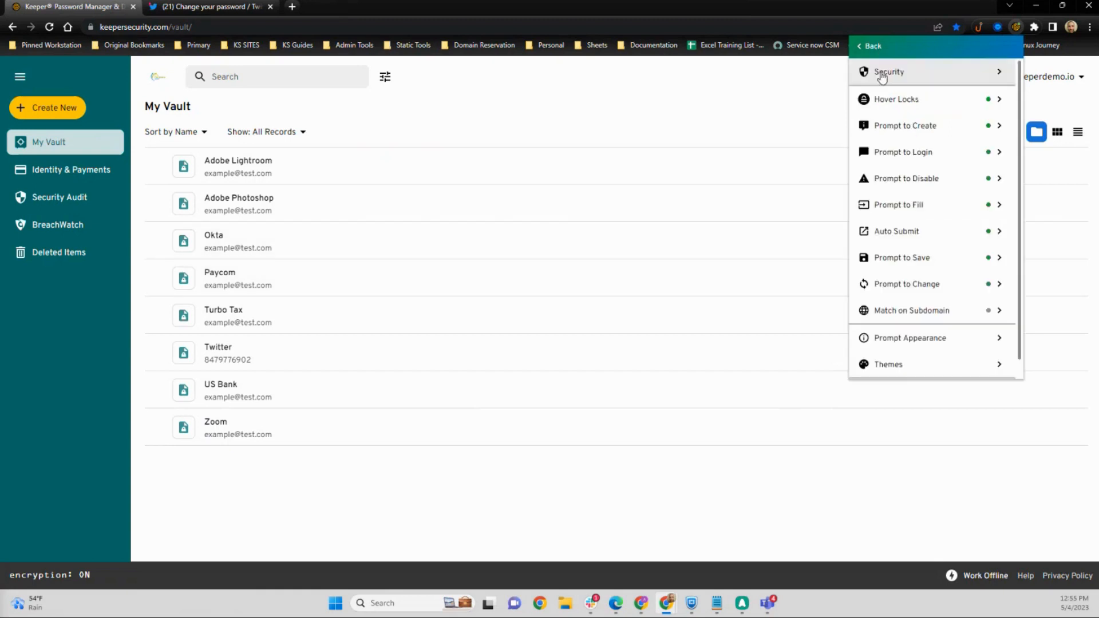
click(921, 124)
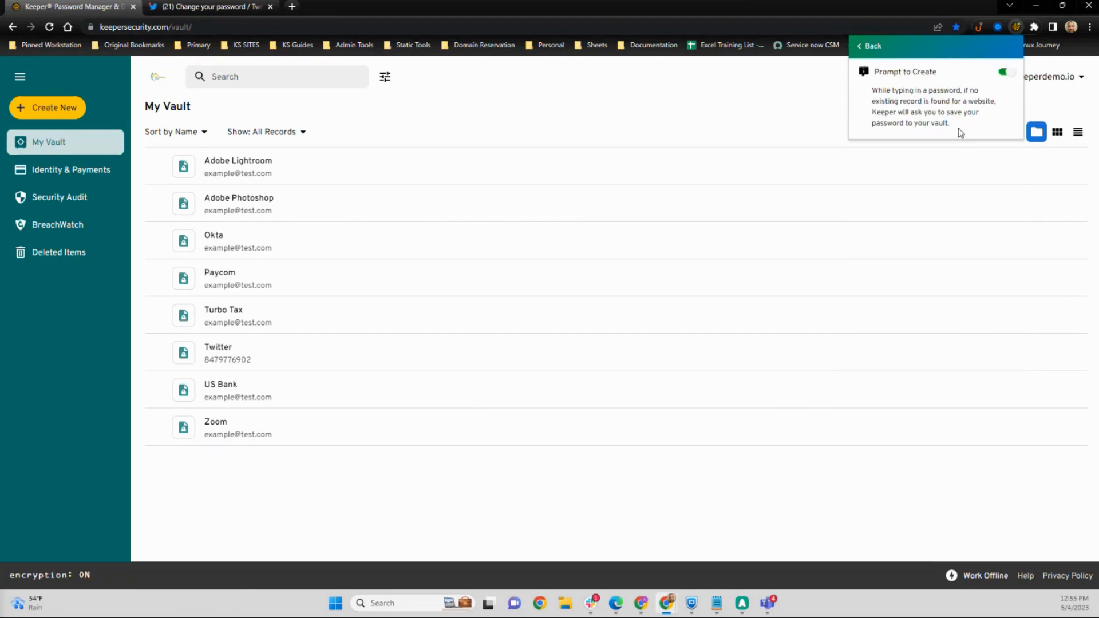
click(874, 48)
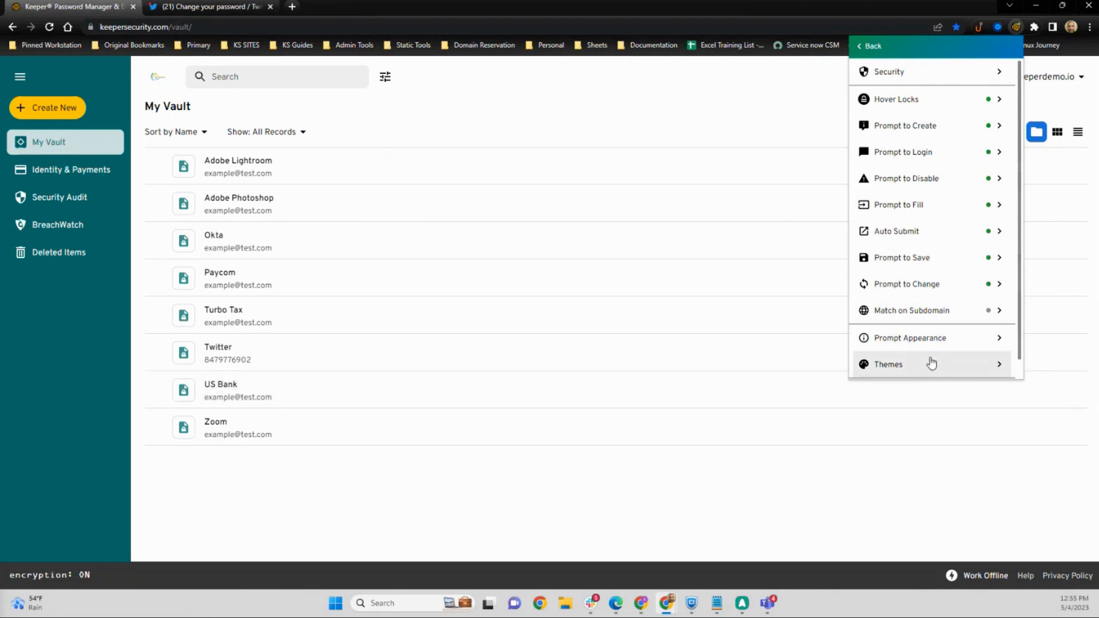
click(932, 364)
right_click(866, 312)
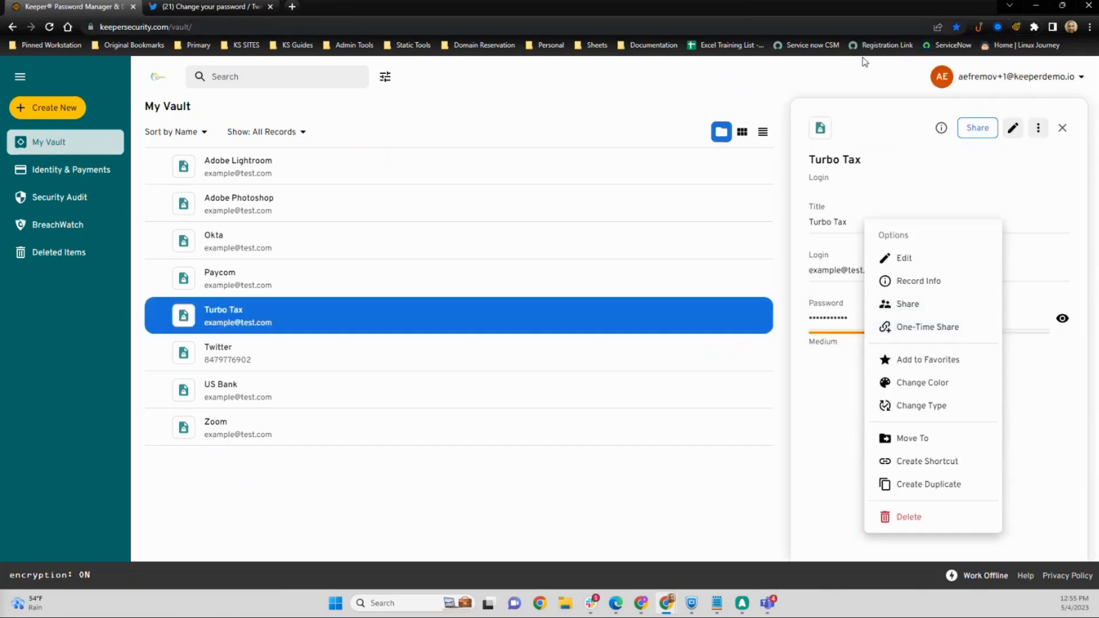
click(849, 74)
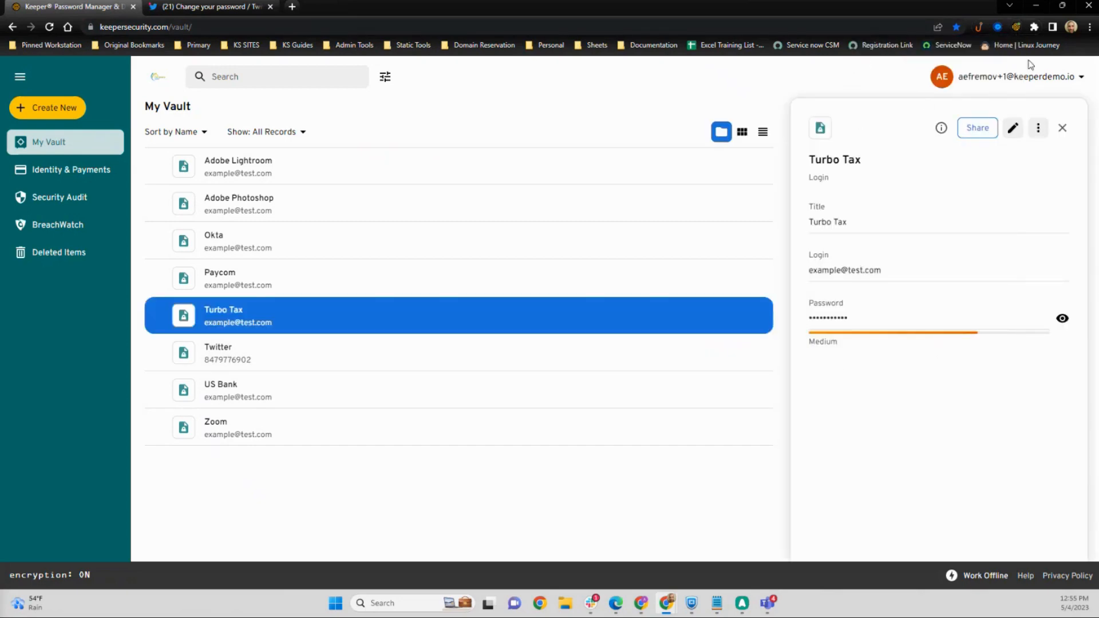
click(1016, 27)
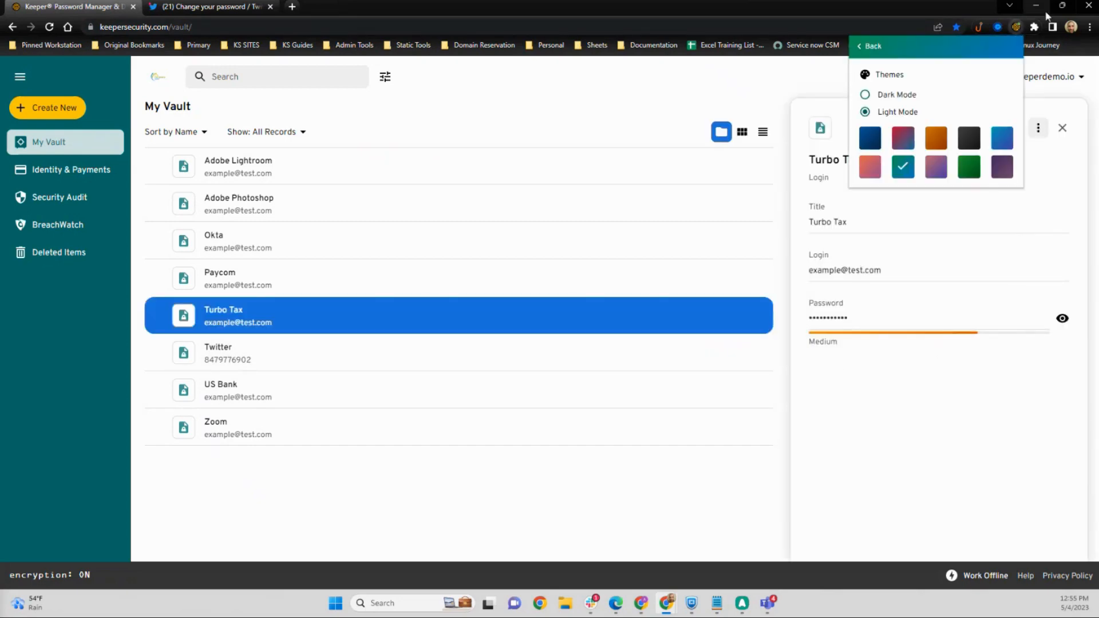
Step: Check the Logout Timer in the extension's Security settings
click(874, 48)
click(889, 80)
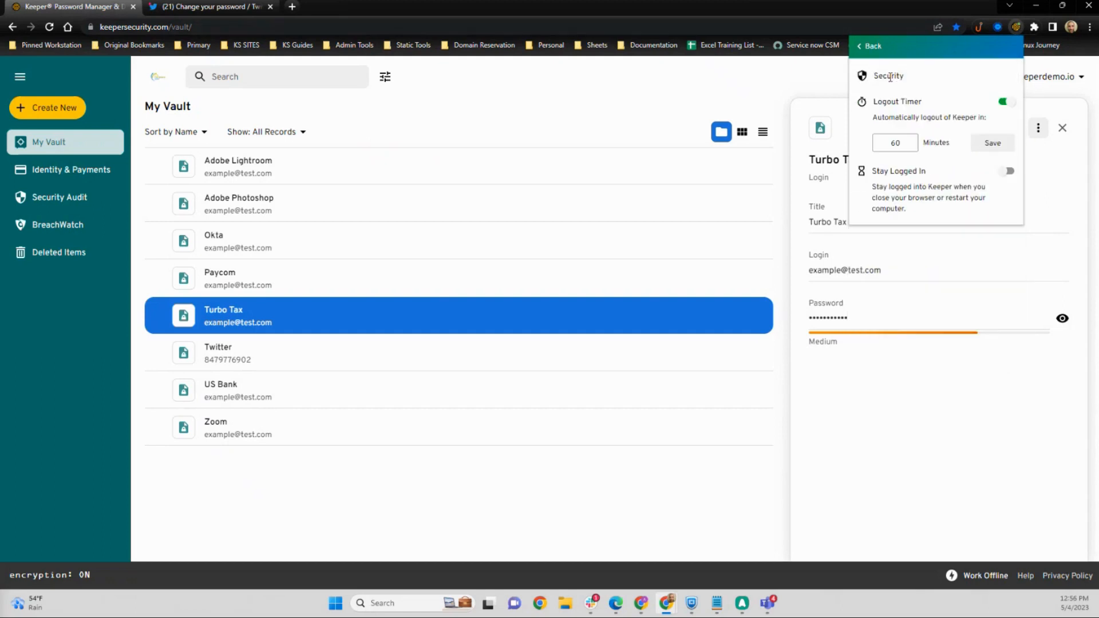
click(868, 47)
Step: Switch the extension theme to Dark Mode with the first blue colour
click(907, 362)
click(869, 95)
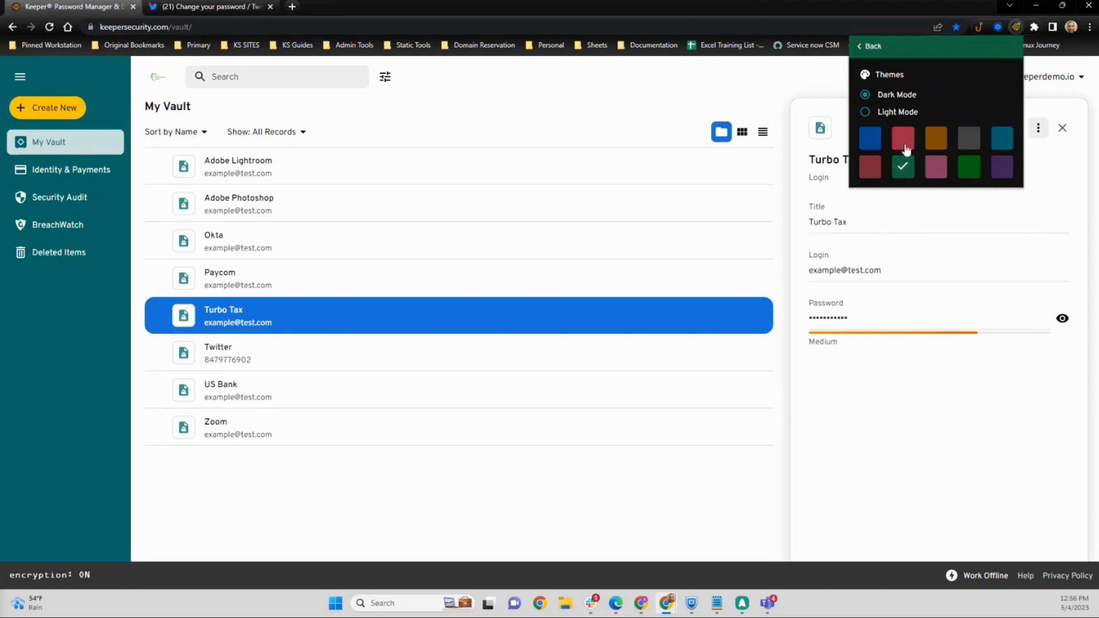
click(870, 137)
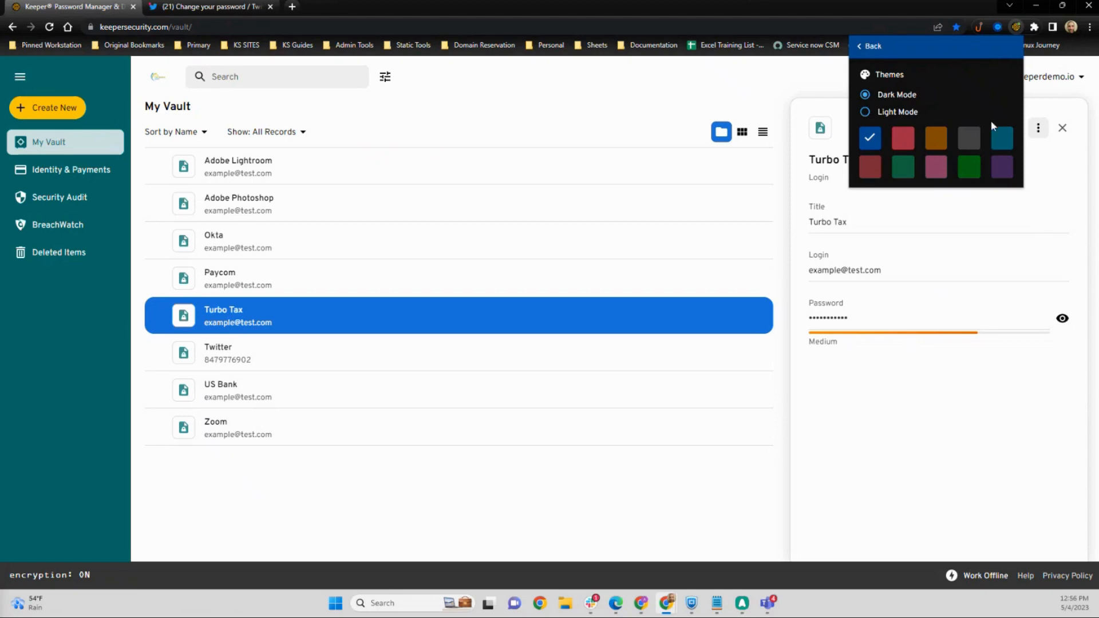
click(871, 47)
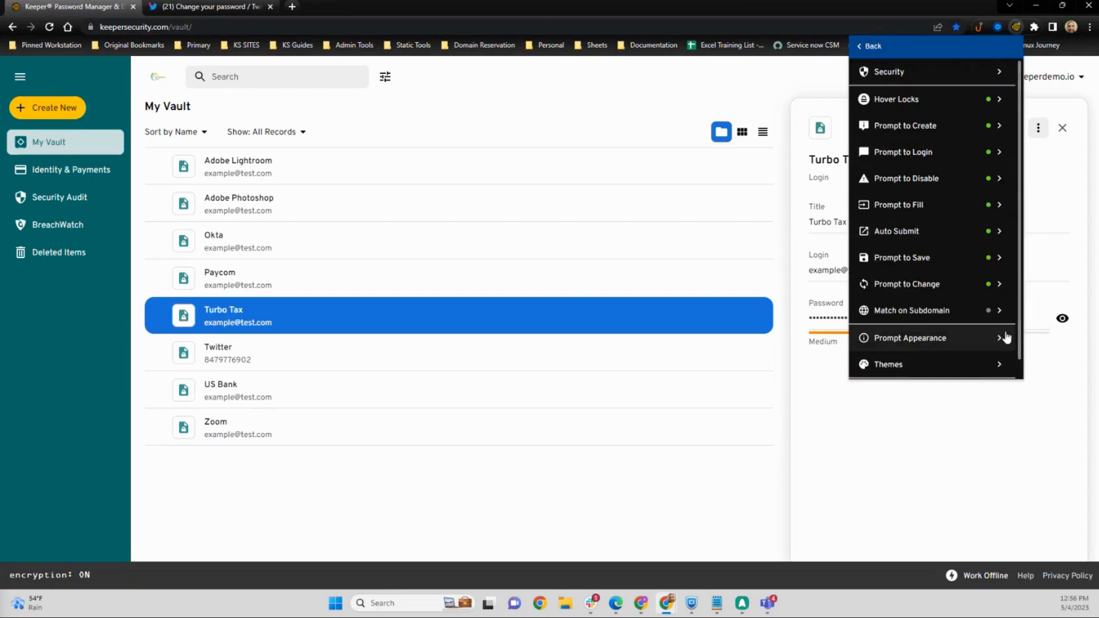
click(691, 86)
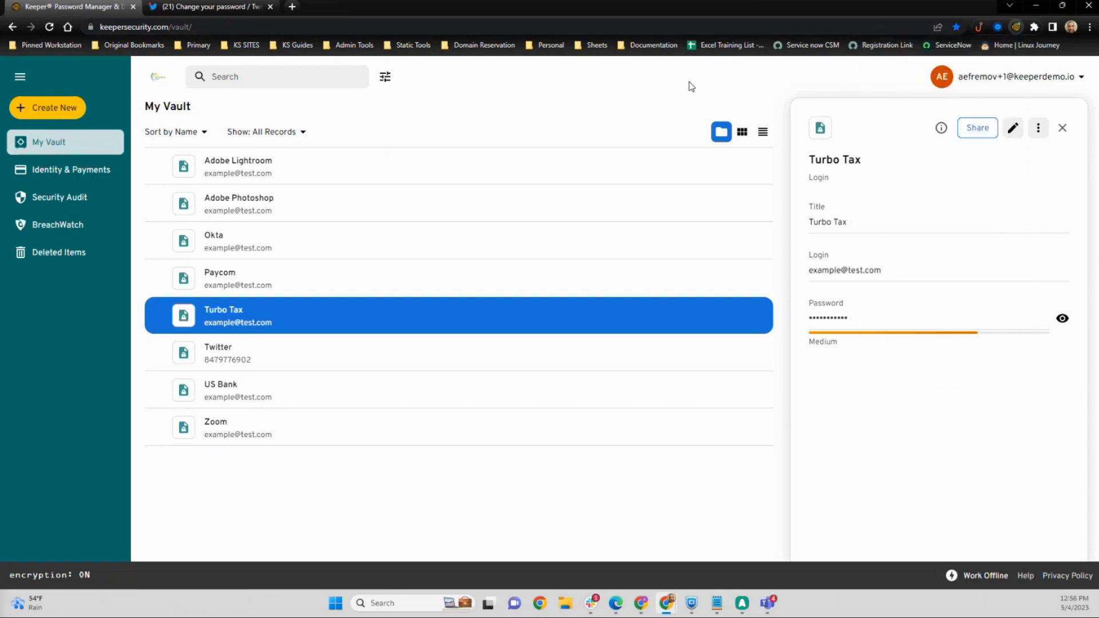
Step: Close the record panel and create a new folder named Folder in My Vault
click(1063, 130)
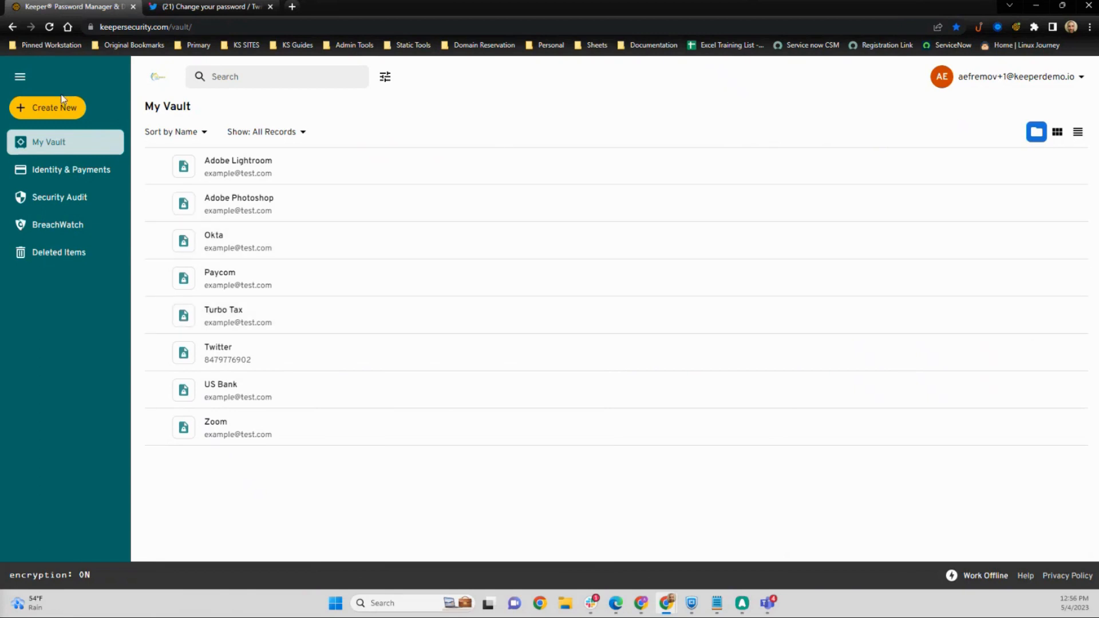
click(47, 111)
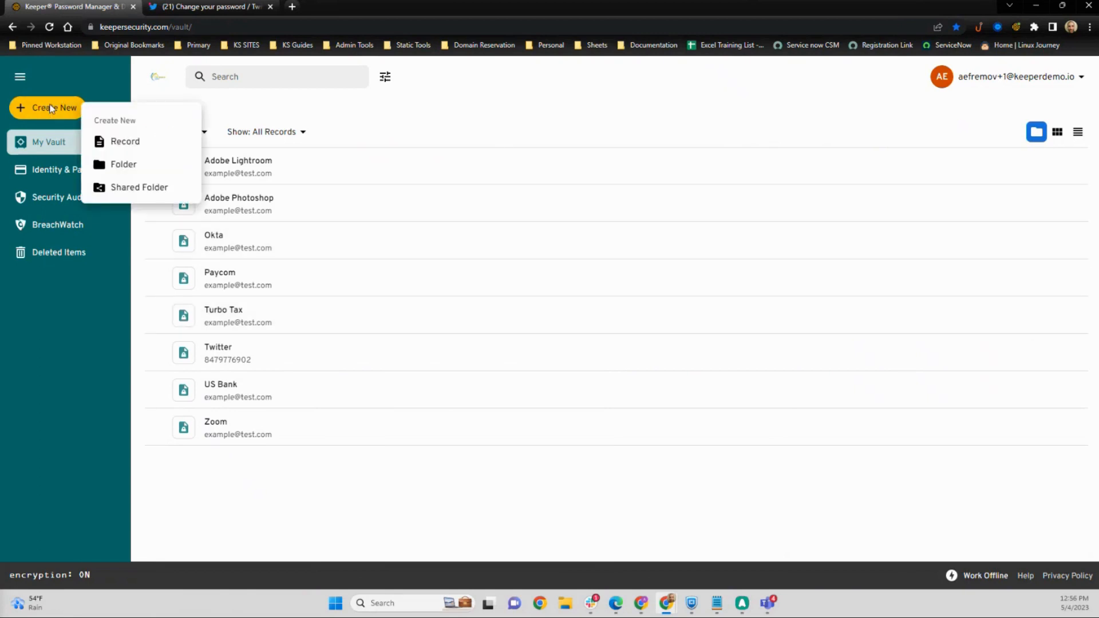
click(130, 169)
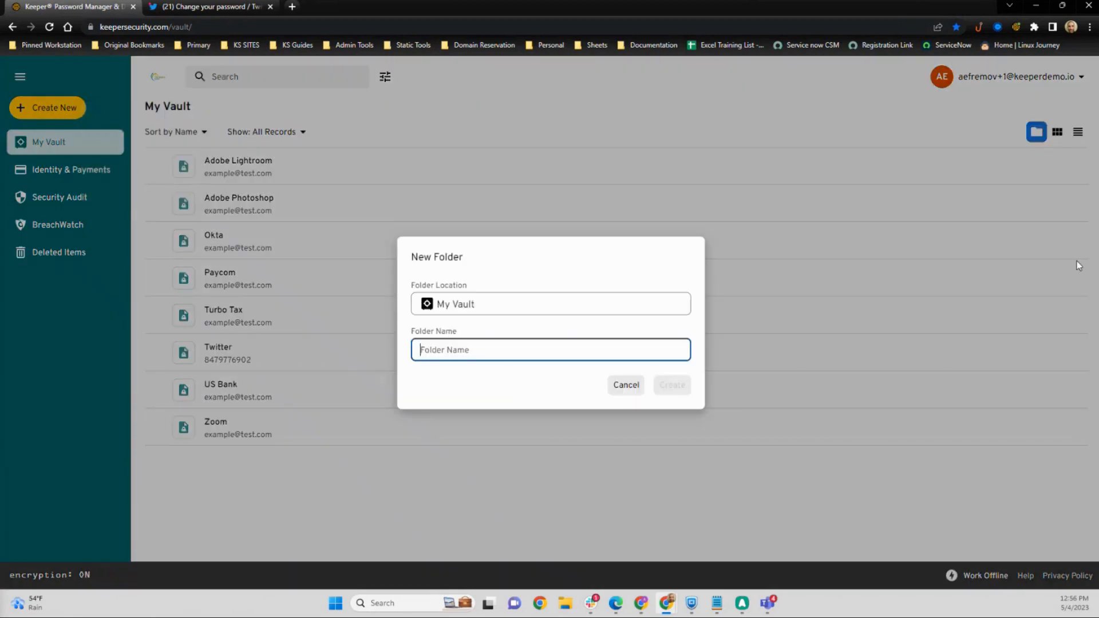
text(Folder)
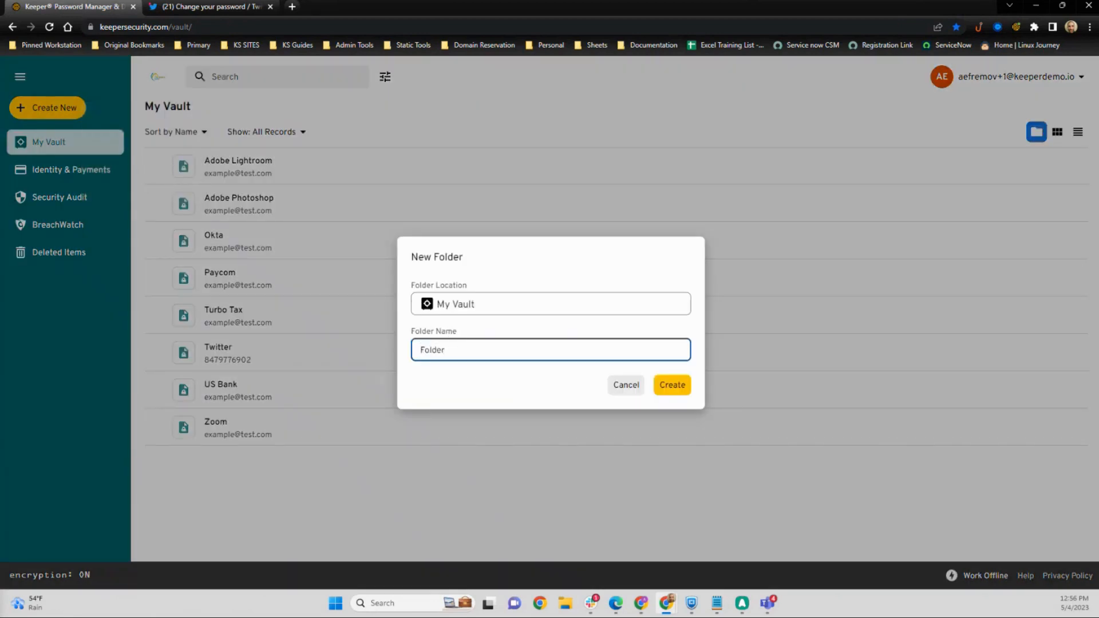
key(Return)
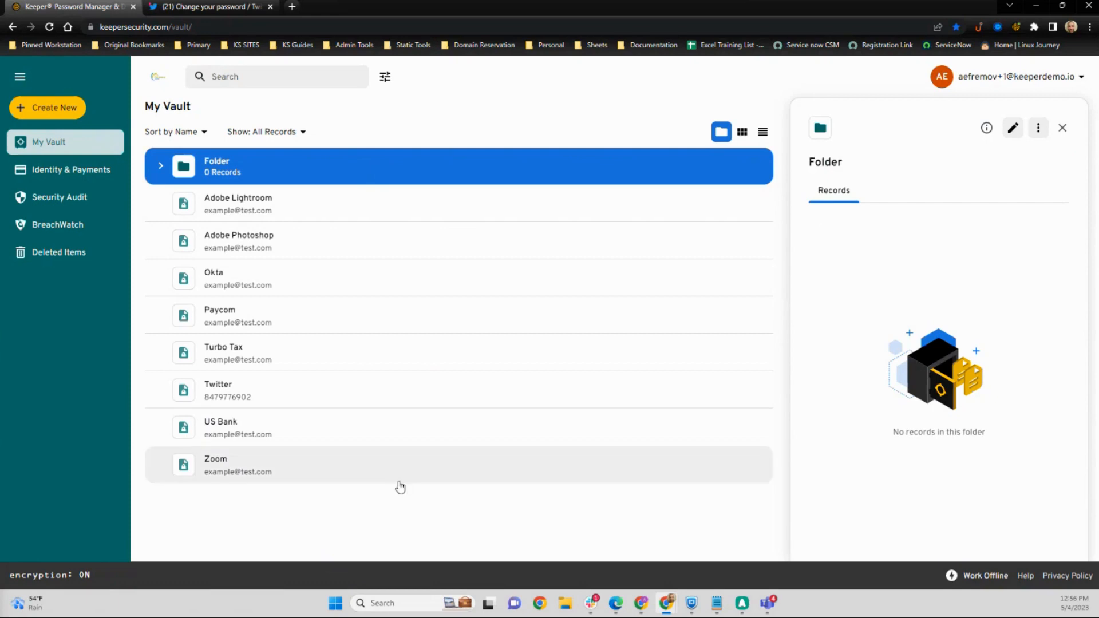
Step: Move Adobe Lightroom, Adobe Photoshop, Okta and Paycom into Folder
drag(240, 203, 424, 157)
click(653, 355)
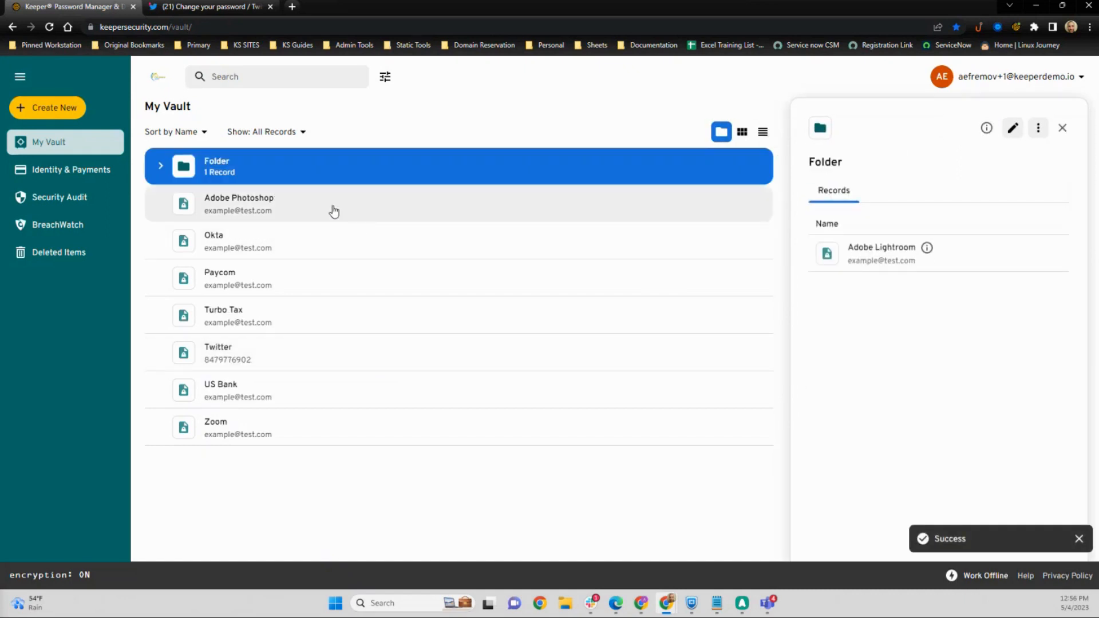
click(298, 202)
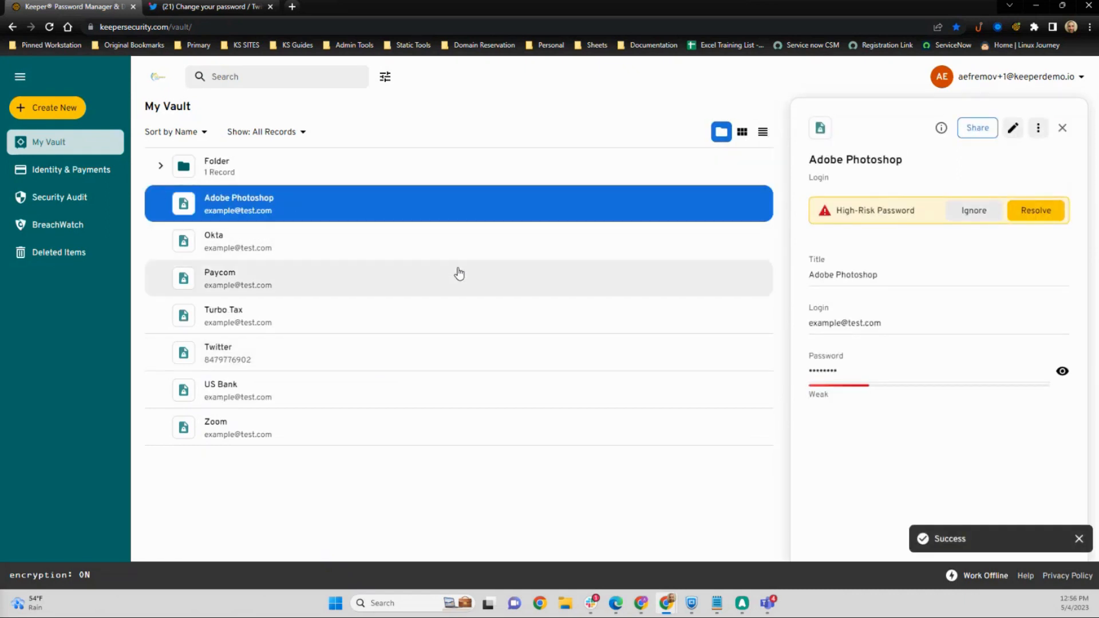
shift+click(360, 284)
drag(361, 284, 401, 164)
click(650, 356)
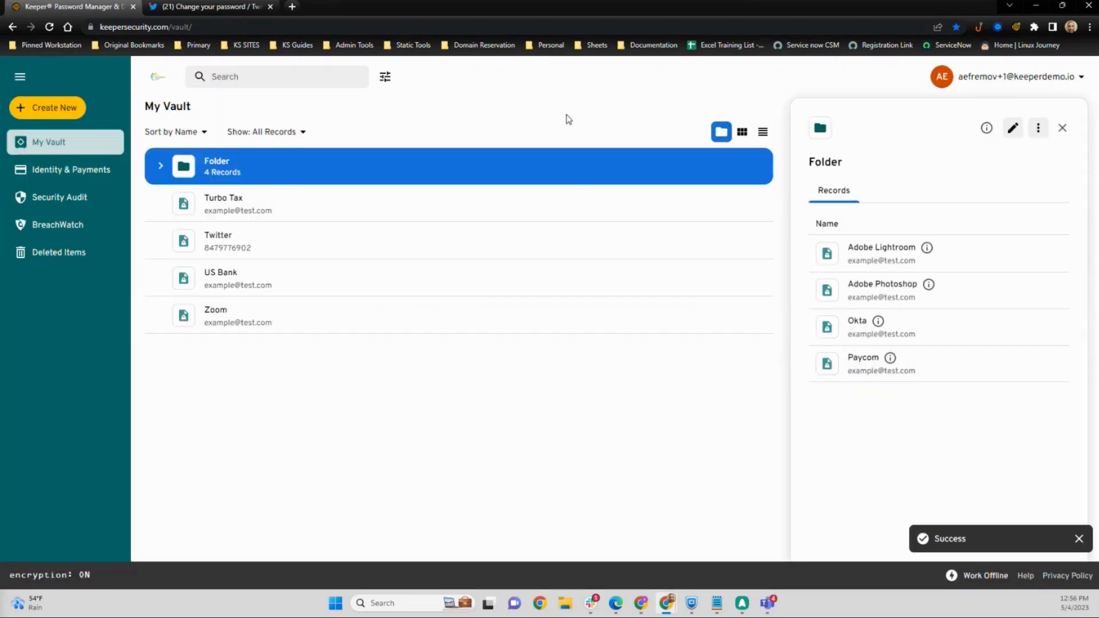
Step: Expand and collapse Folder to view its records
click(221, 175)
click(222, 176)
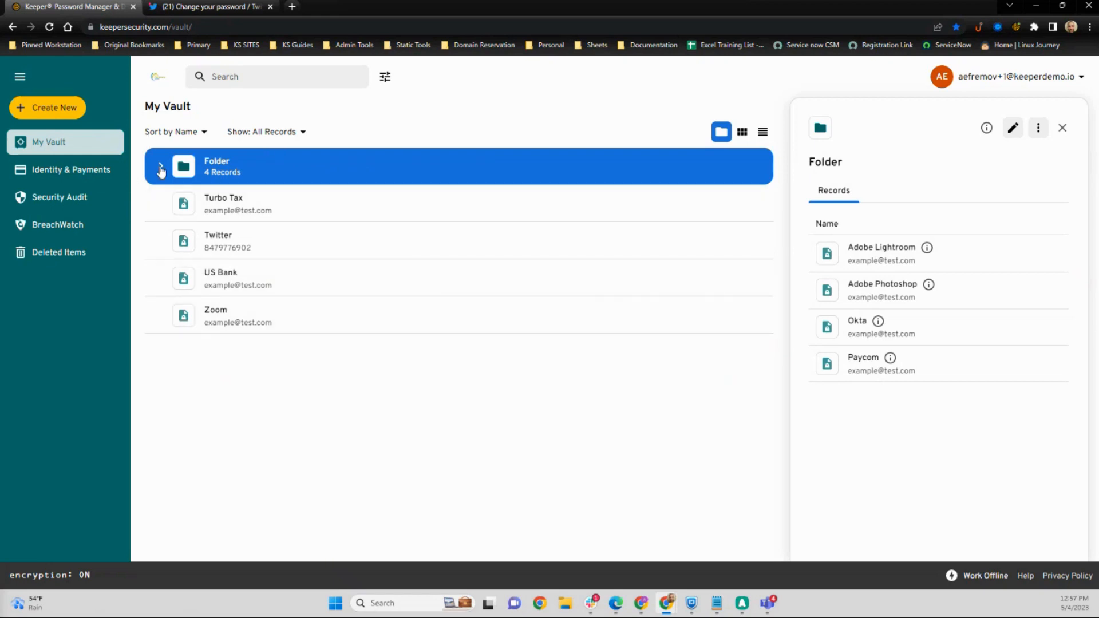
click(160, 169)
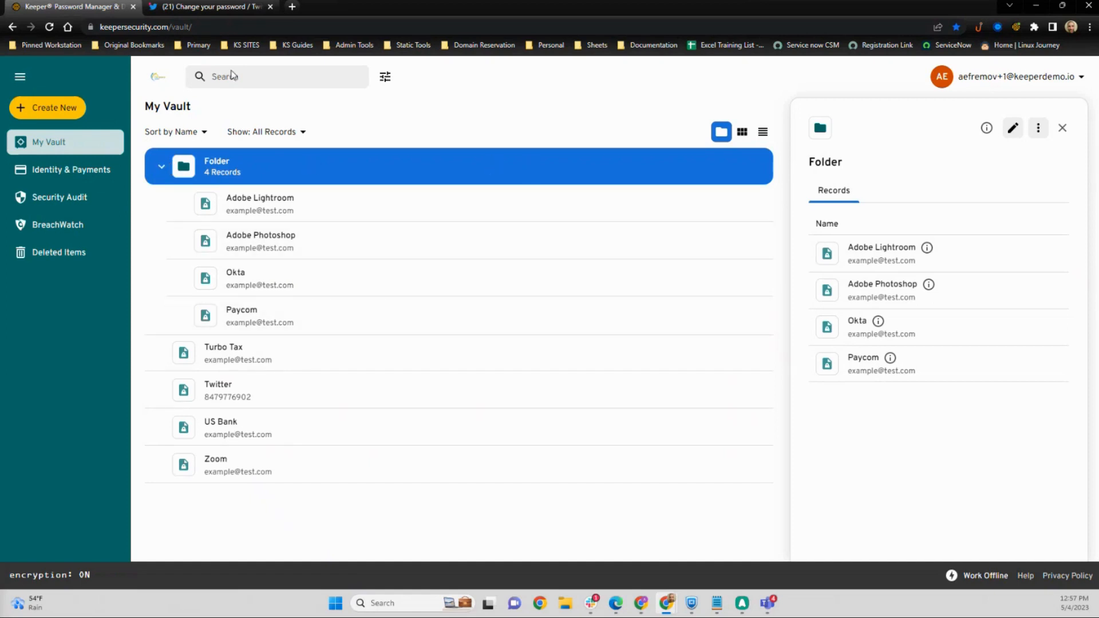
click(161, 167)
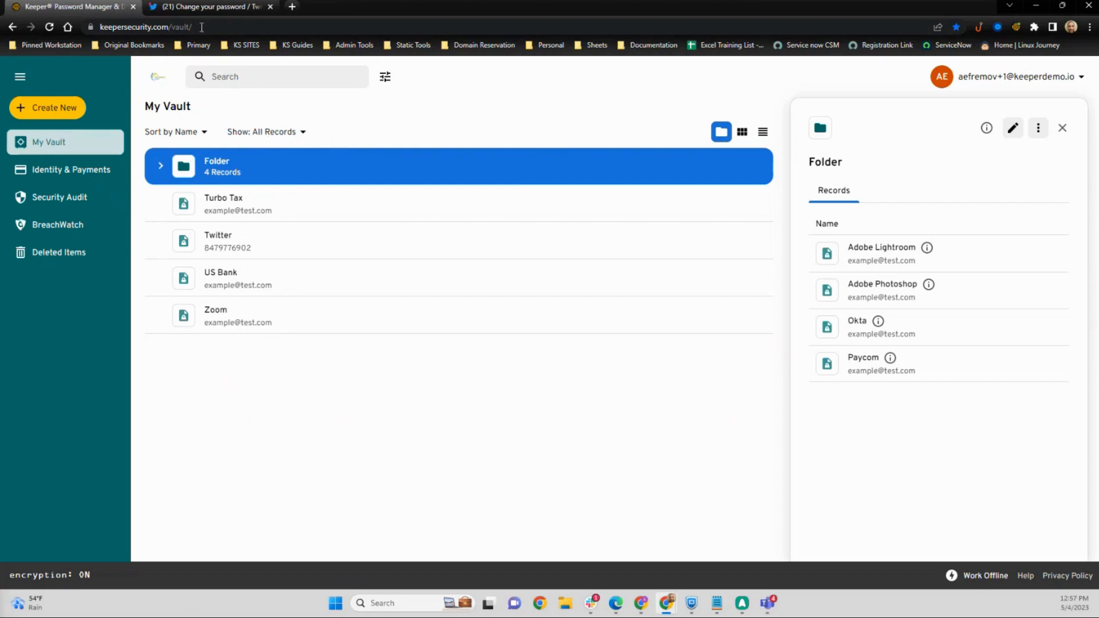
Step: Start a new shared folder located in My Vault and name it Shared Folder
click(52, 105)
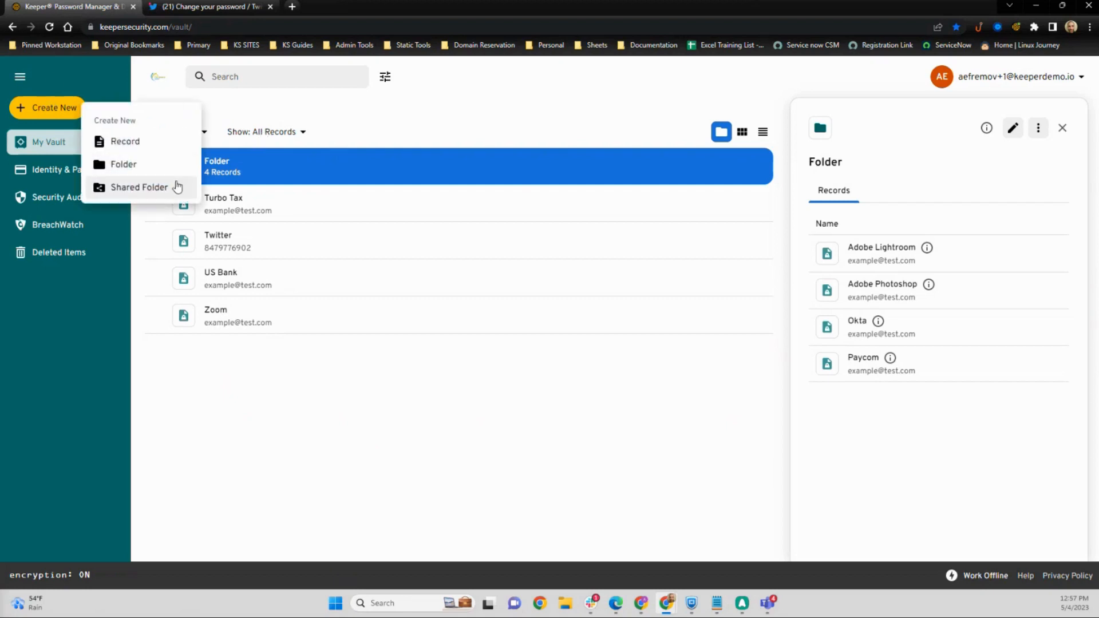
click(174, 187)
click(467, 252)
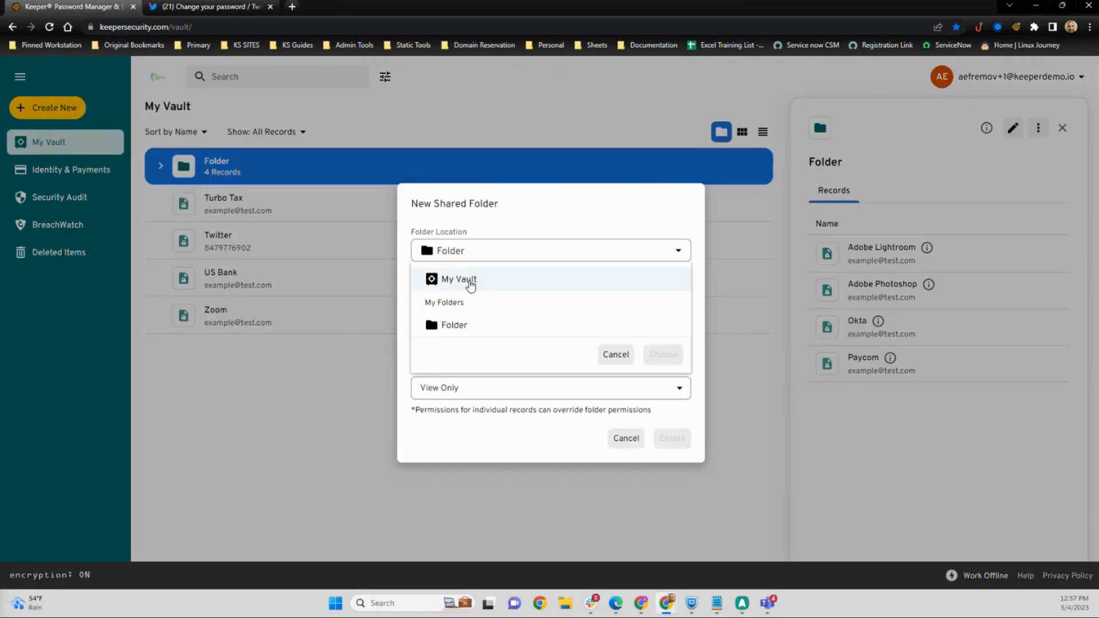
click(662, 354)
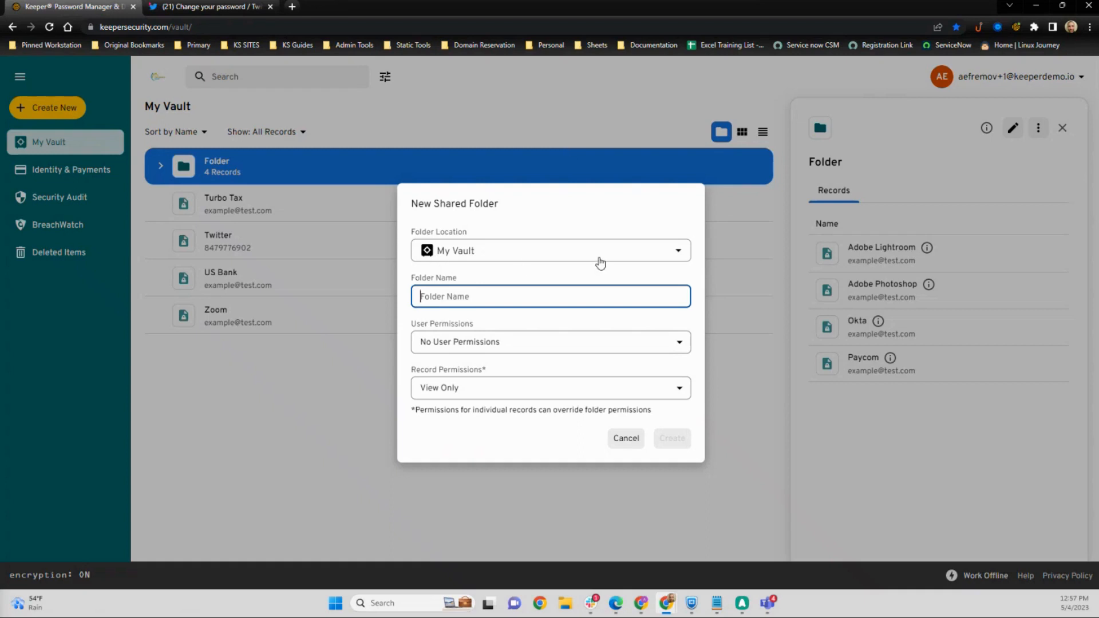
text(Shared Folder)
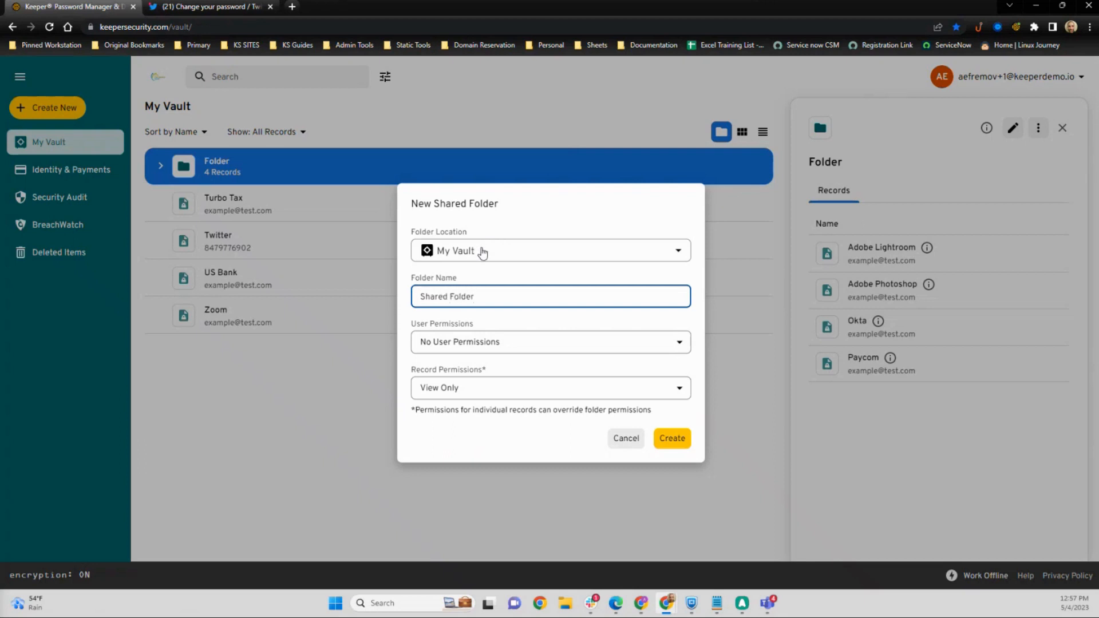
Step: Set user permissions to Can Manage Users & Records and record permissions to Can Edit & Share, and create the shared folder
click(484, 346)
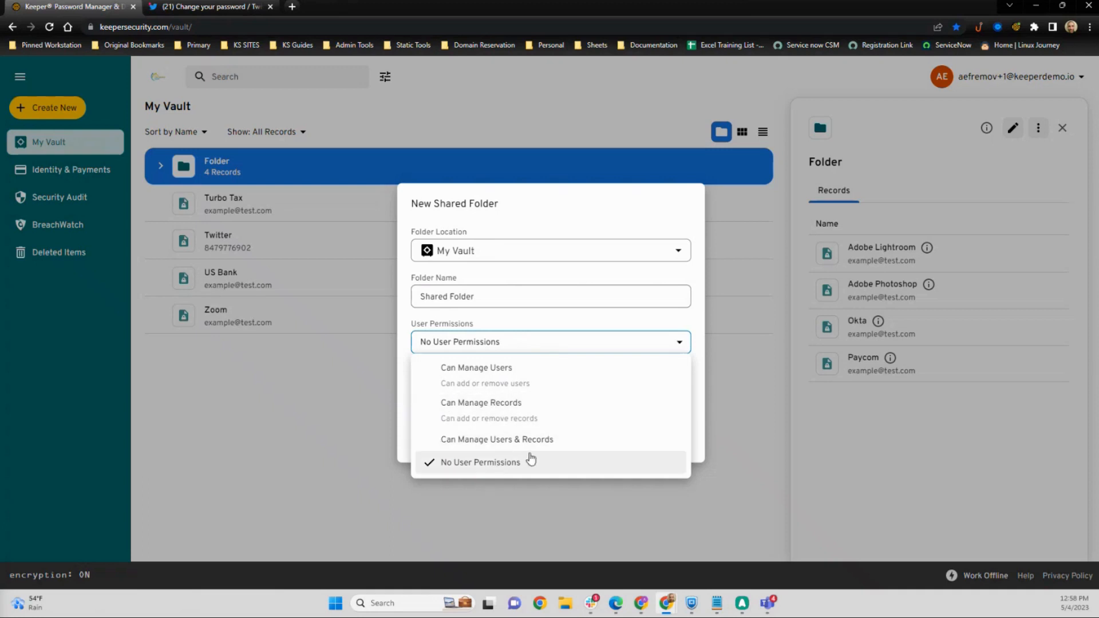
click(536, 450)
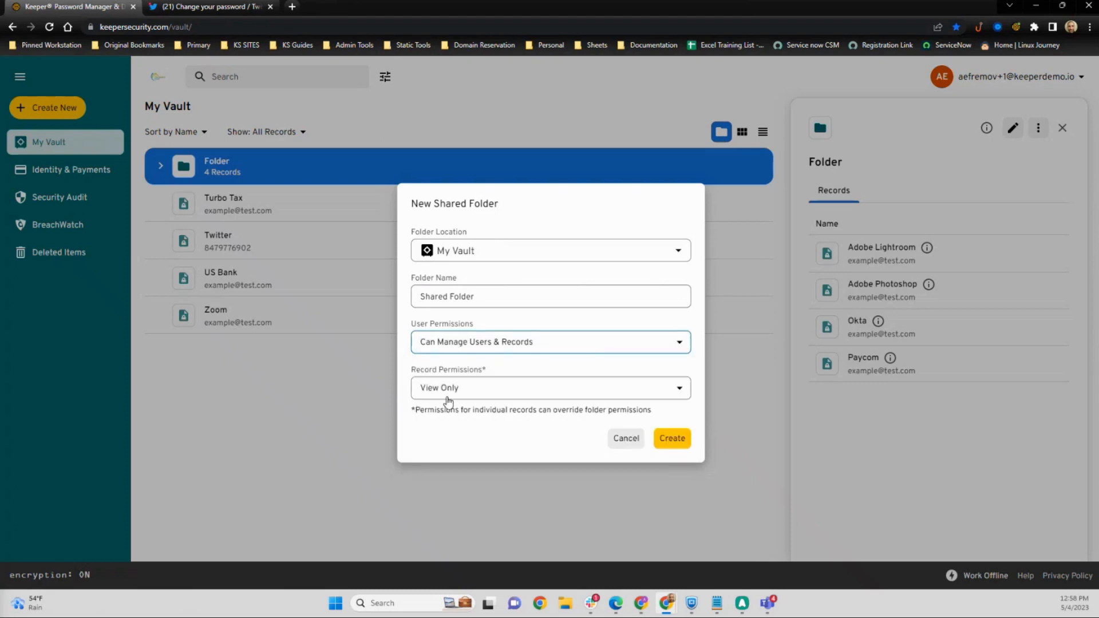
click(449, 397)
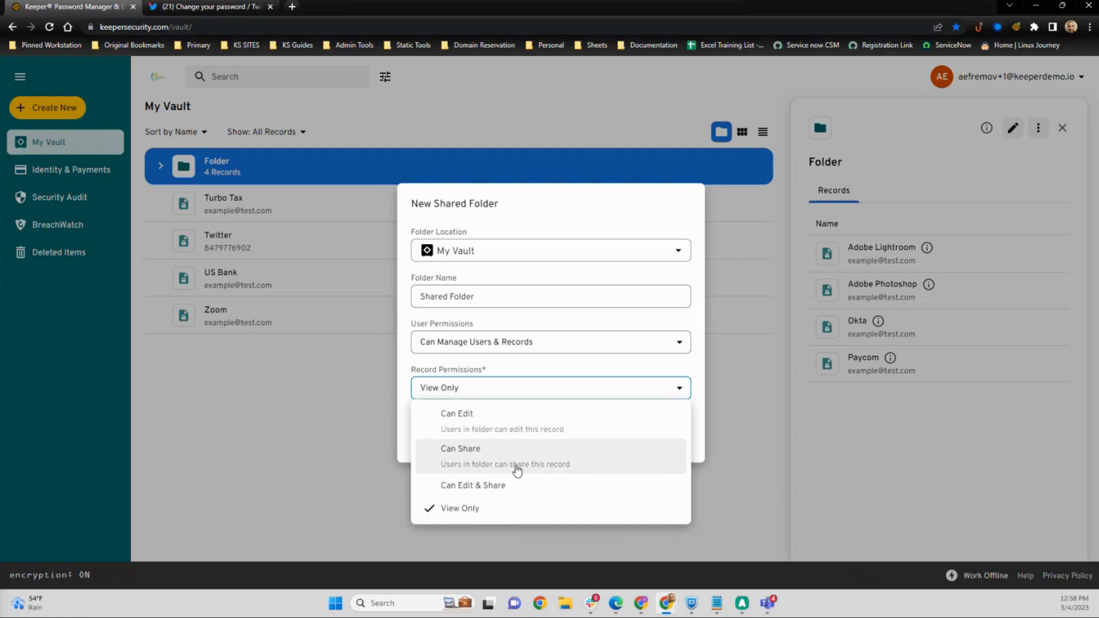
click(501, 485)
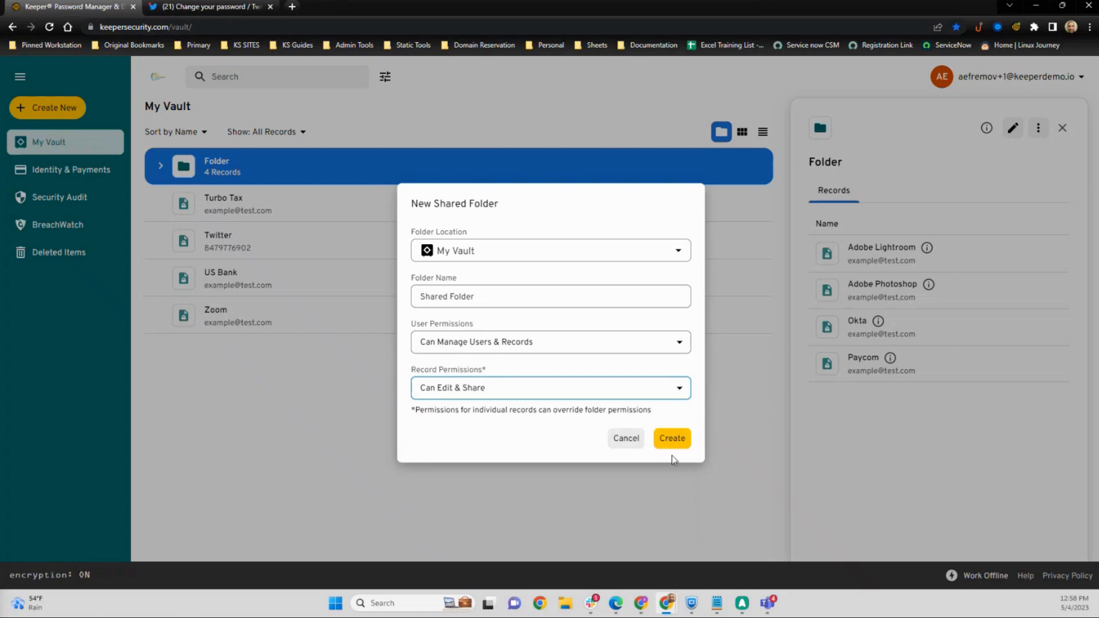
click(673, 440)
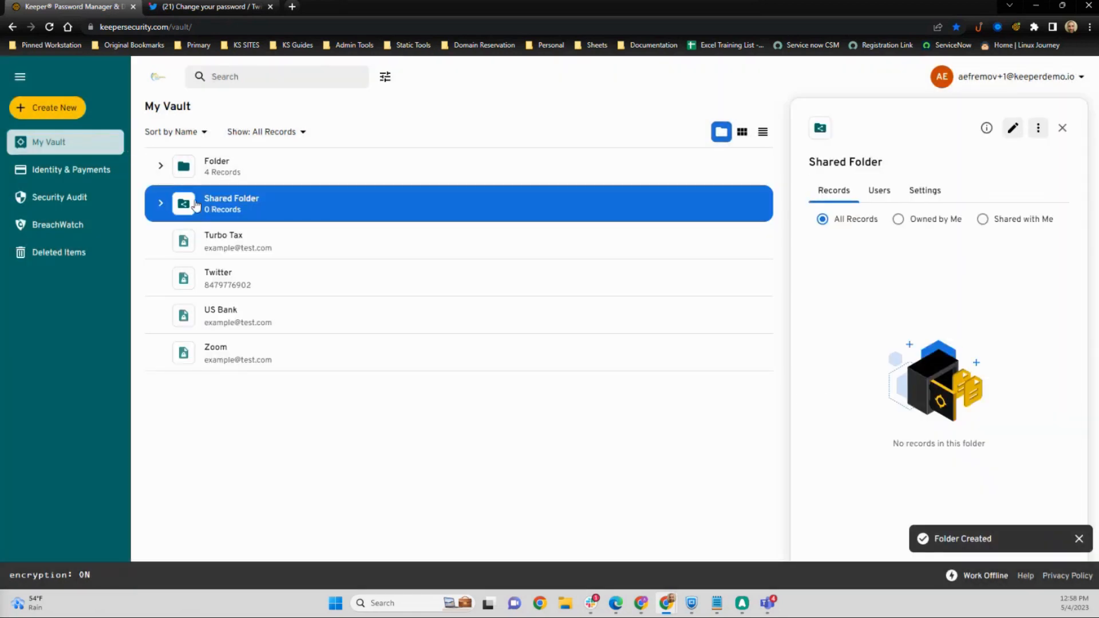
Step: Expand and collapse Folder, then review the shared folder's Users, Settings and Records tabs
click(243, 162)
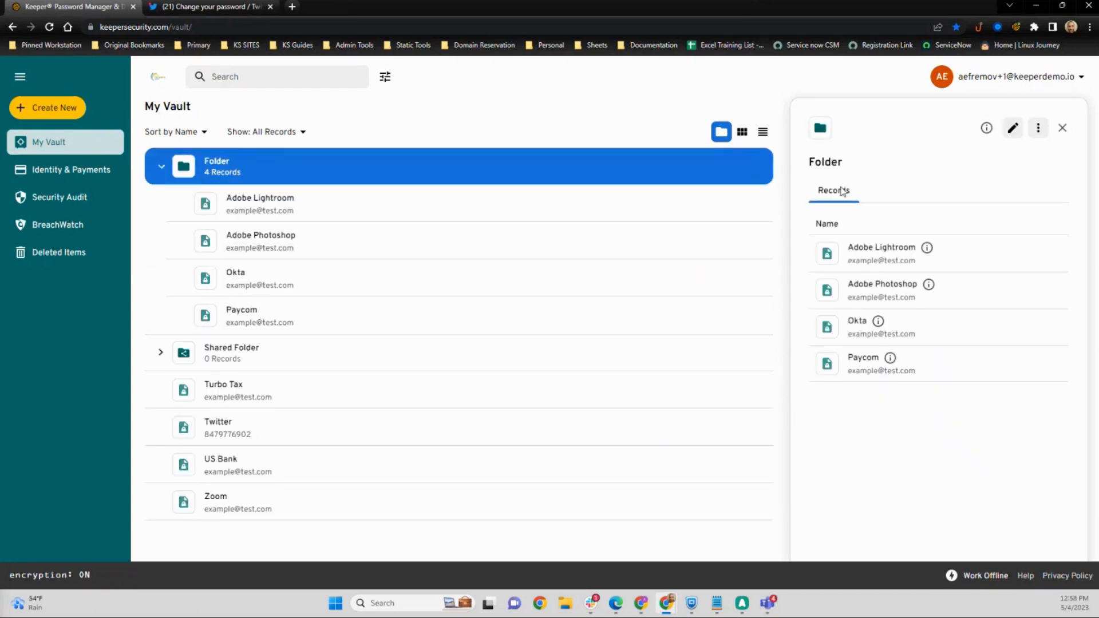
click(365, 157)
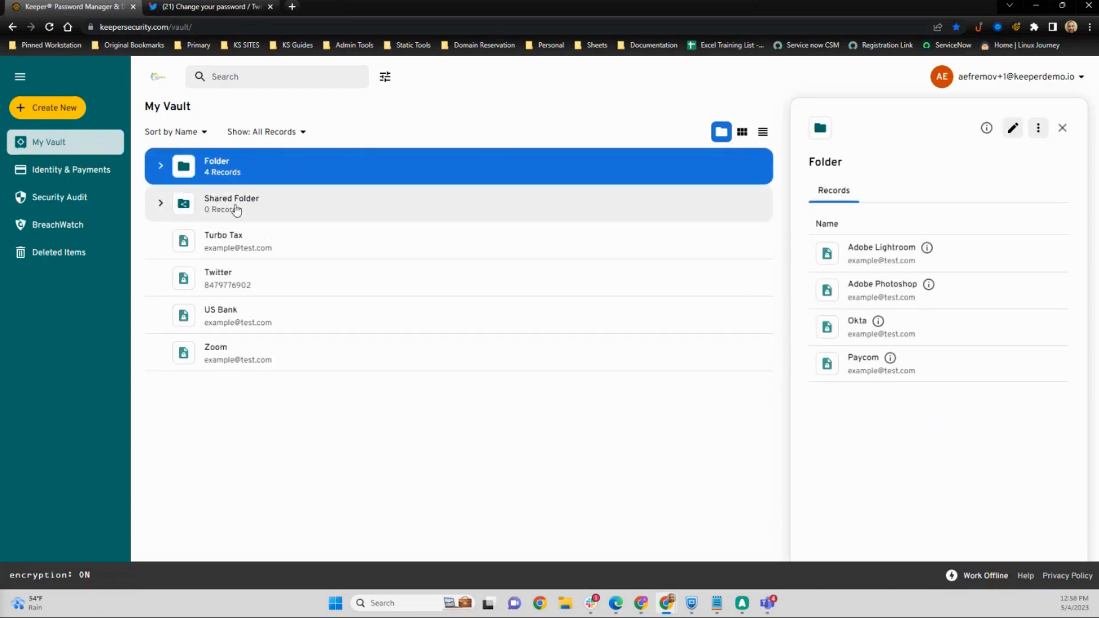
click(236, 210)
click(893, 194)
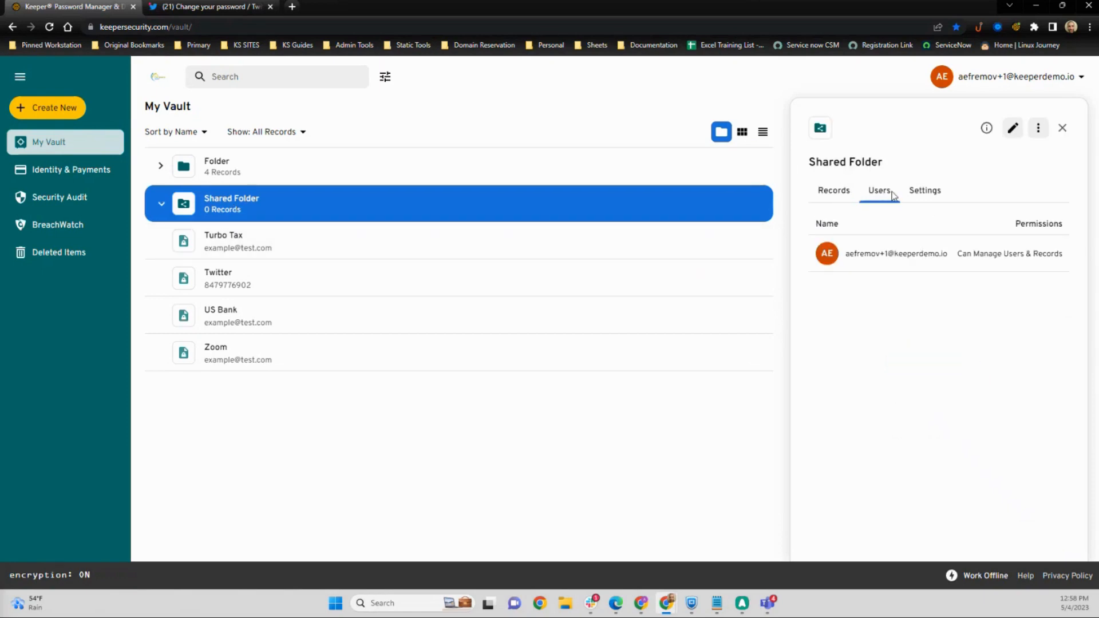
click(941, 201)
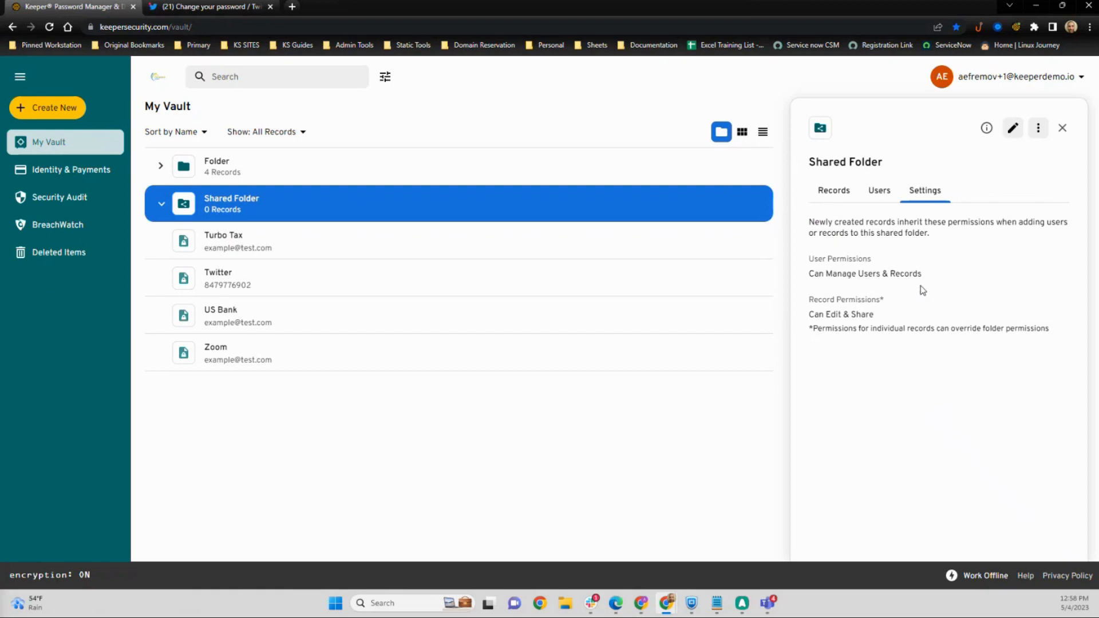
click(819, 191)
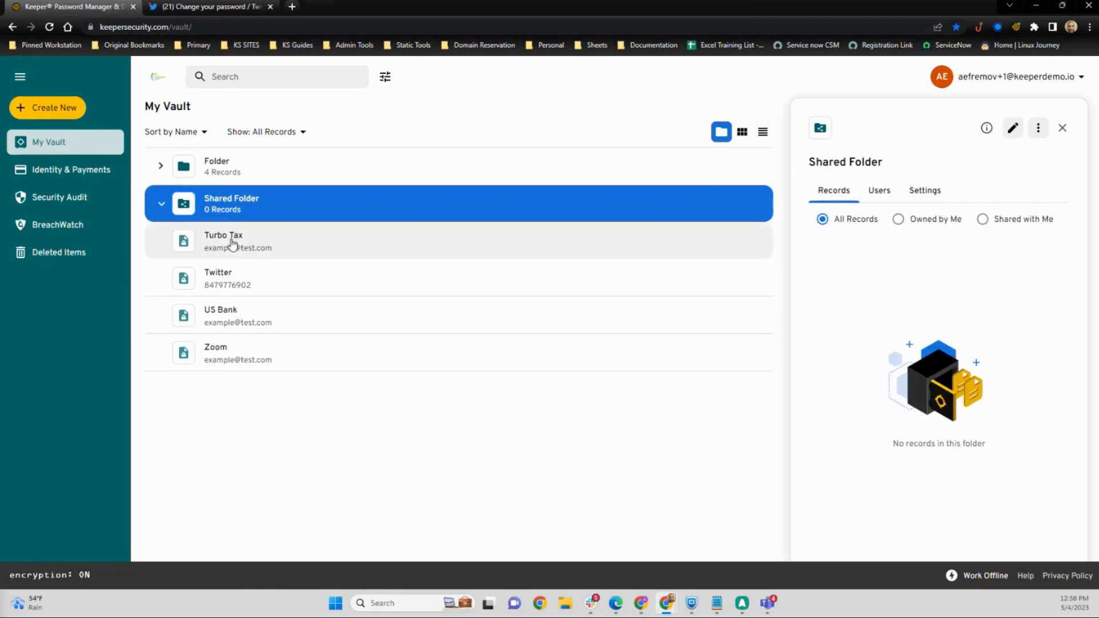
Step: Move Turbo Tax, Twitter, US Bank and Zoom into Shared Folder
drag(232, 244, 493, 203)
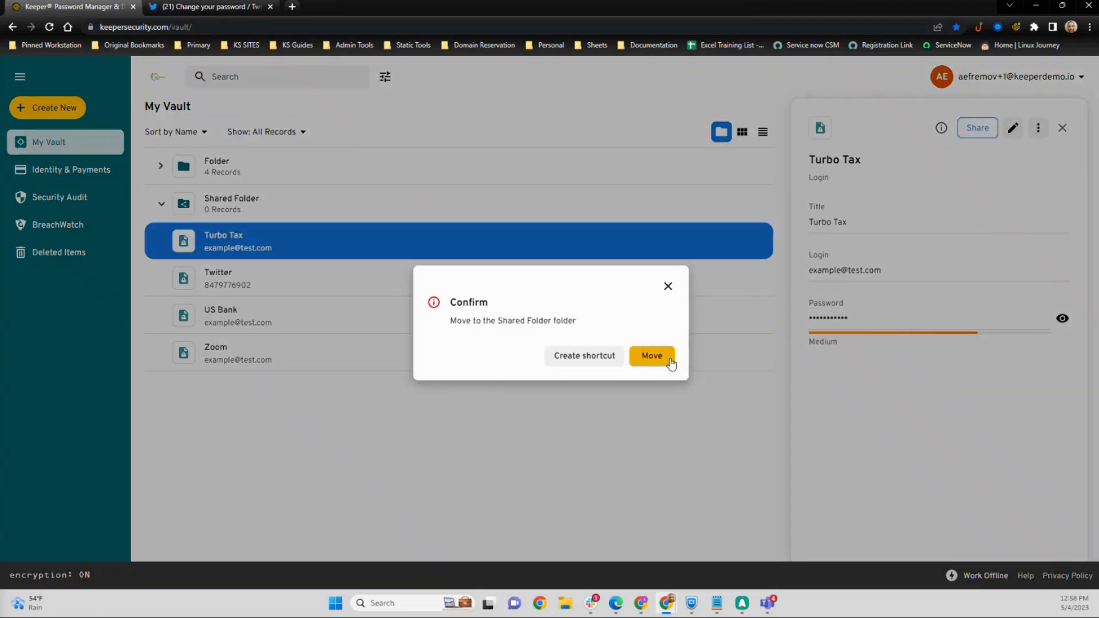
click(652, 356)
click(280, 286)
shift+click(266, 347)
drag(235, 315, 333, 203)
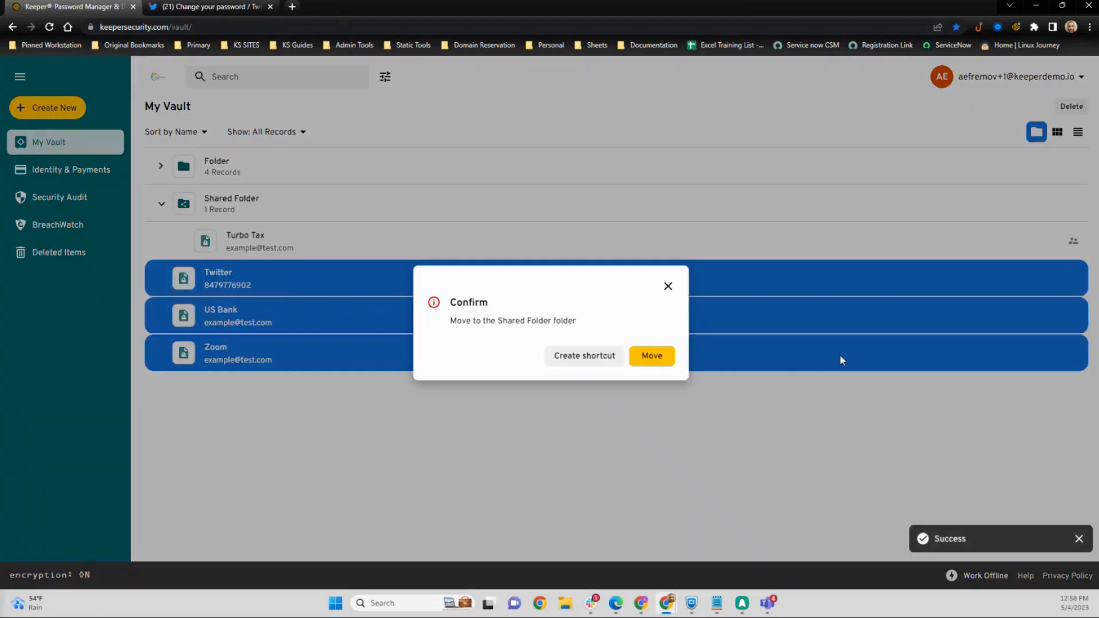
click(652, 356)
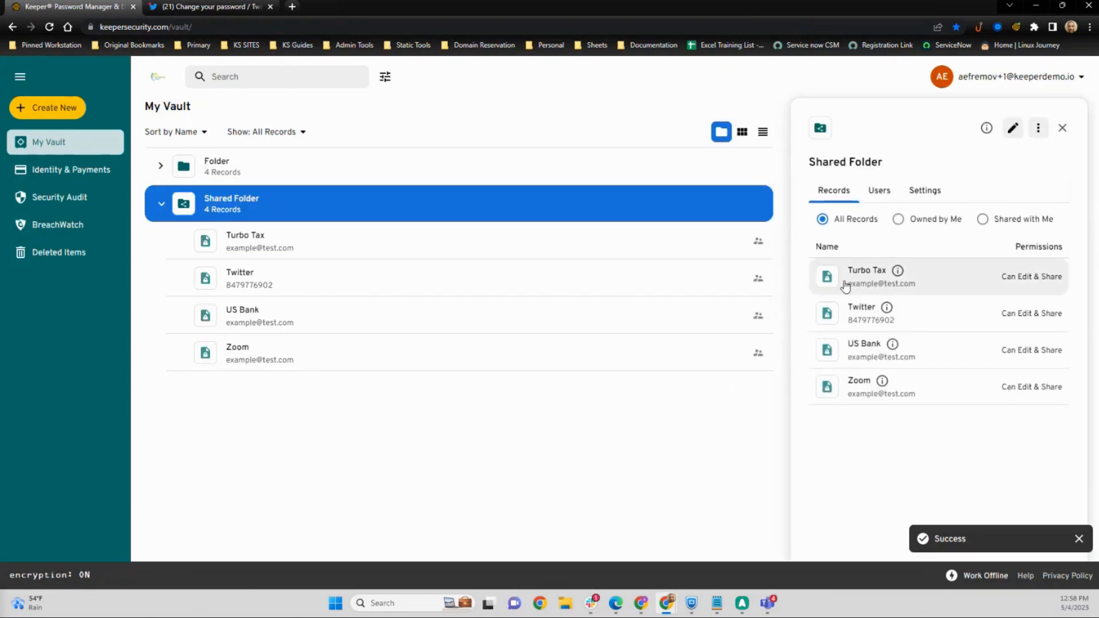
Step: Edit Shared Folder to add two more users from the user list, and save
click(887, 193)
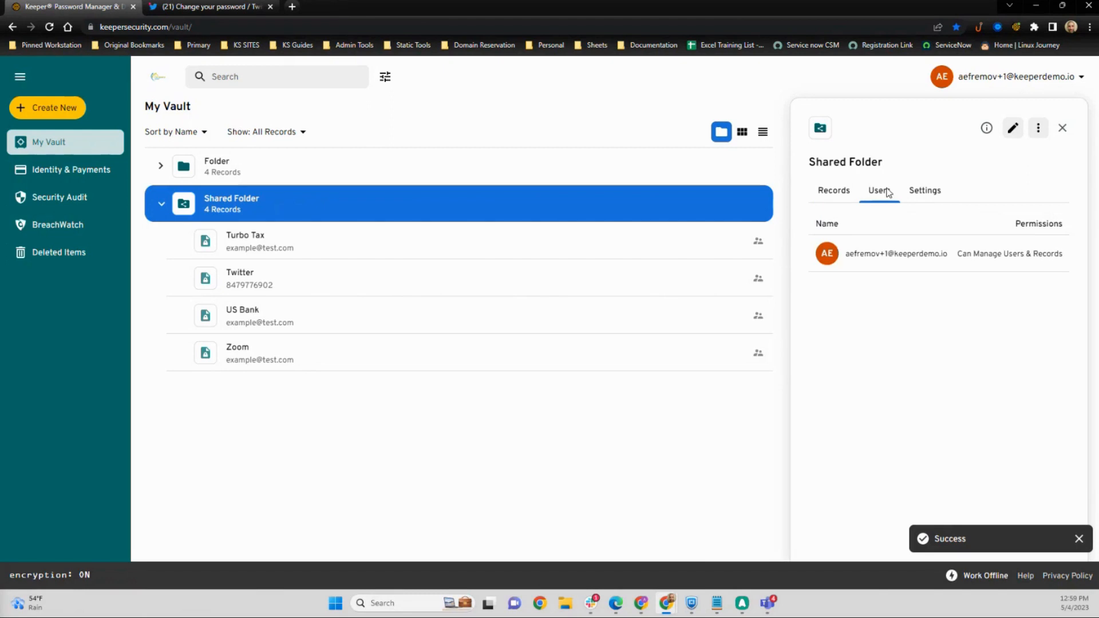
click(1013, 128)
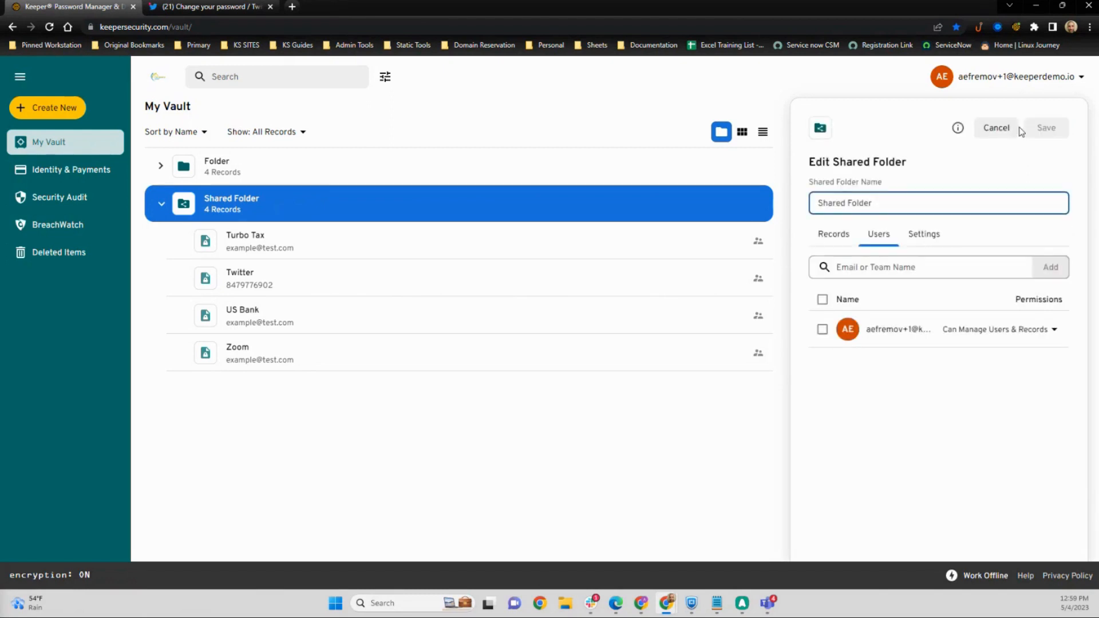
click(867, 270)
scroll(907, 364, down, 3)
click(910, 398)
click(902, 267)
scroll(910, 355, down, 5)
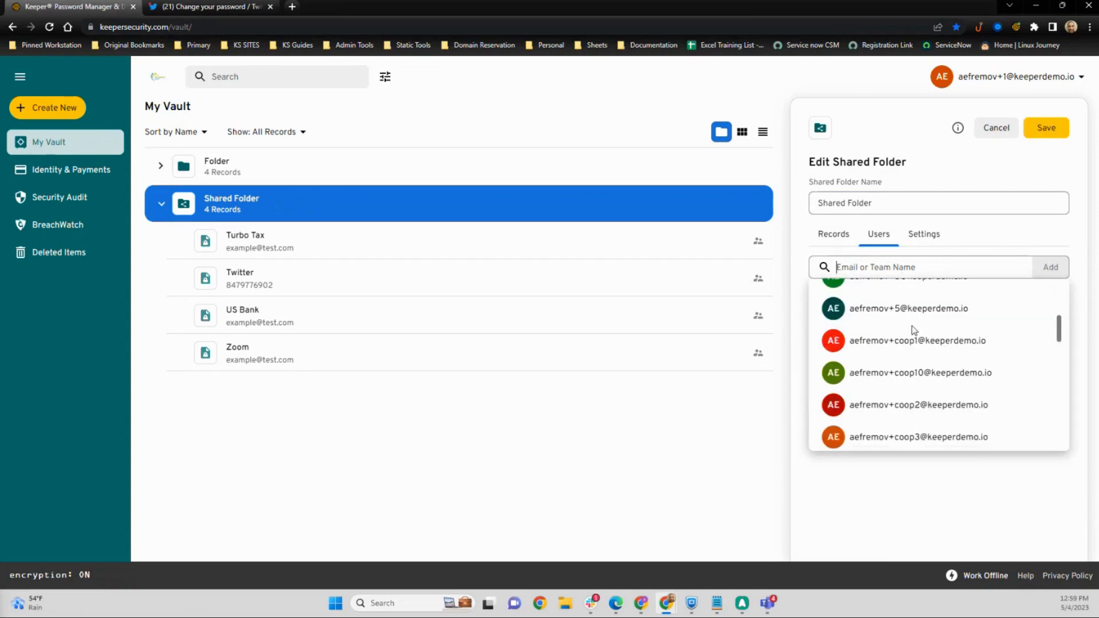
click(913, 436)
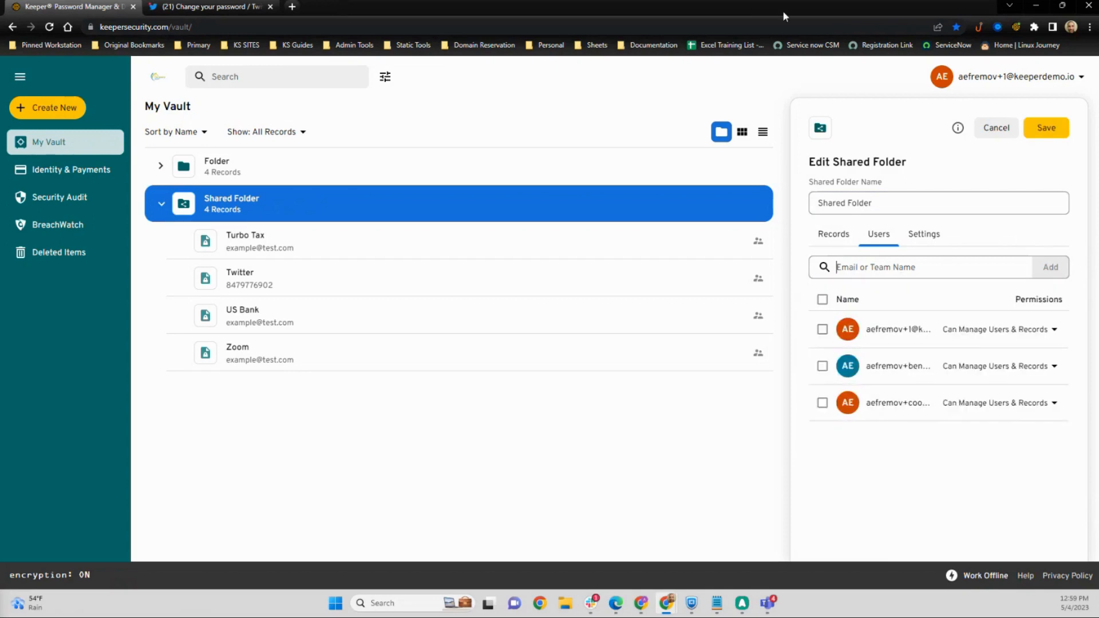
click(1050, 133)
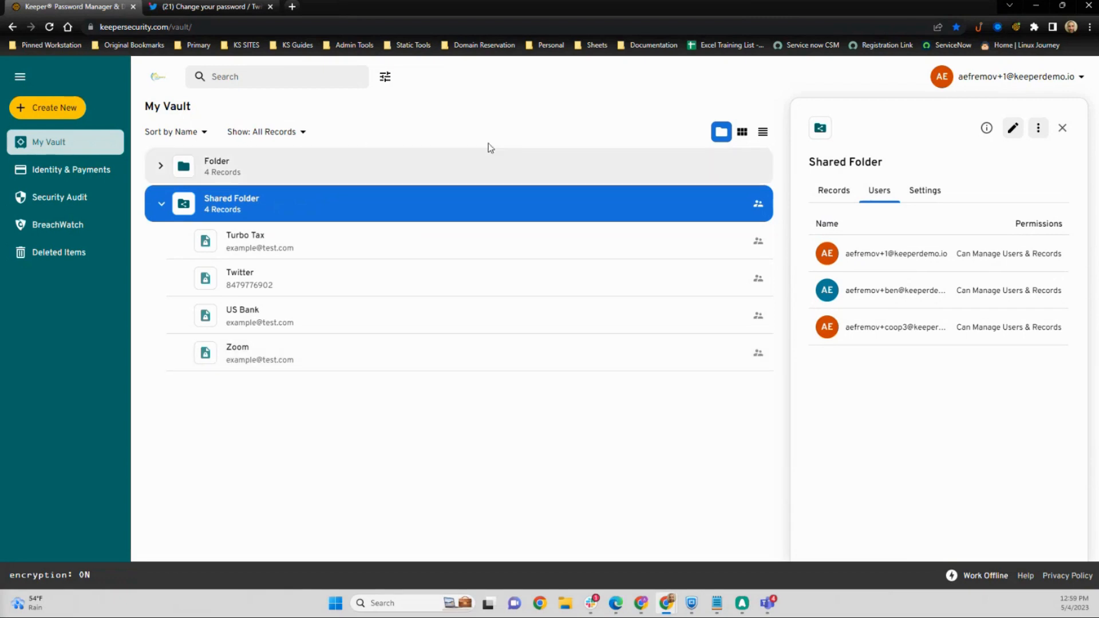
Step: Collapse and expand Shared Folder to view its records
click(162, 203)
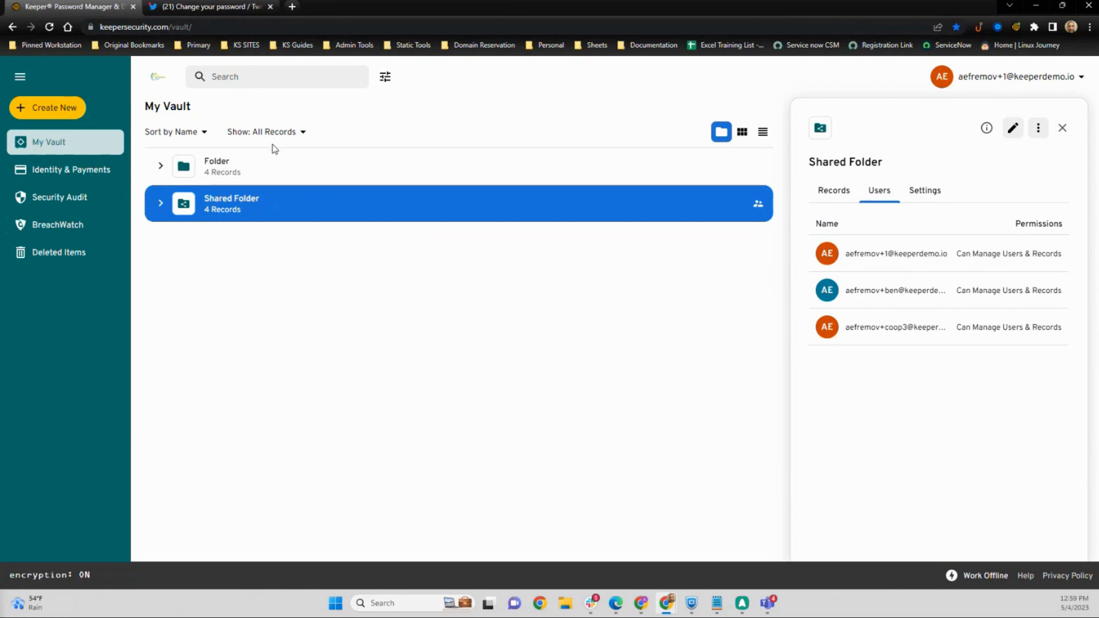
click(160, 206)
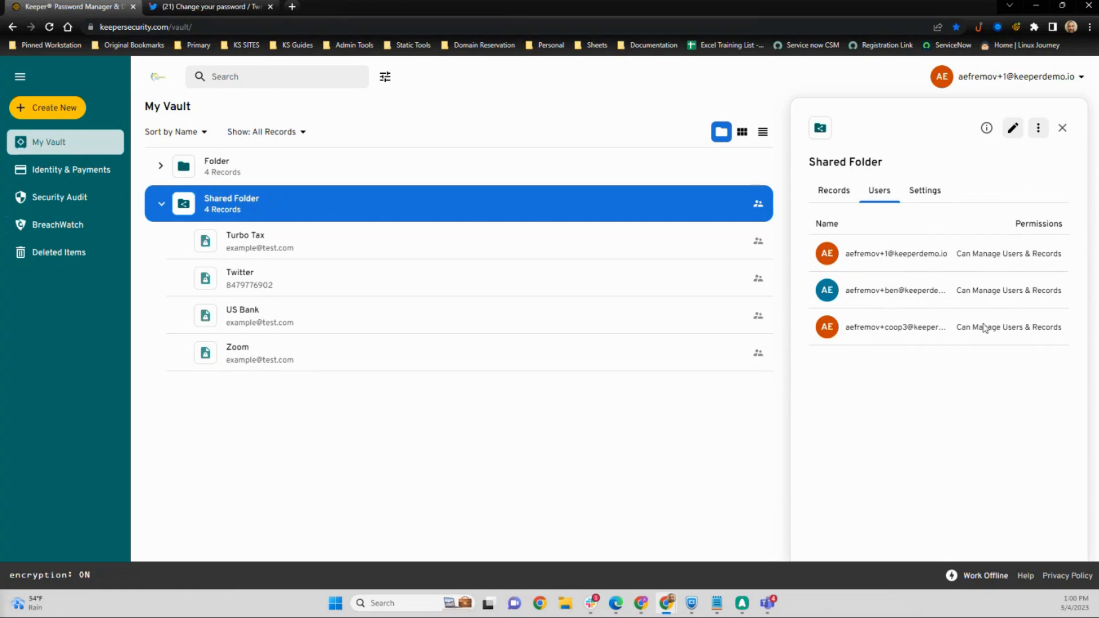
click(162, 206)
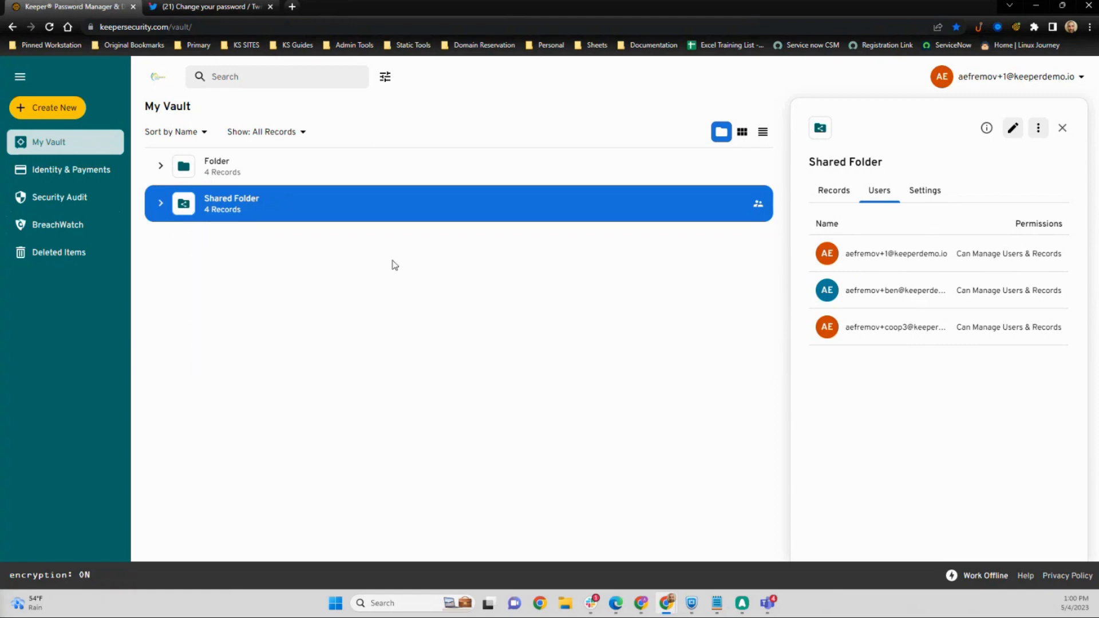